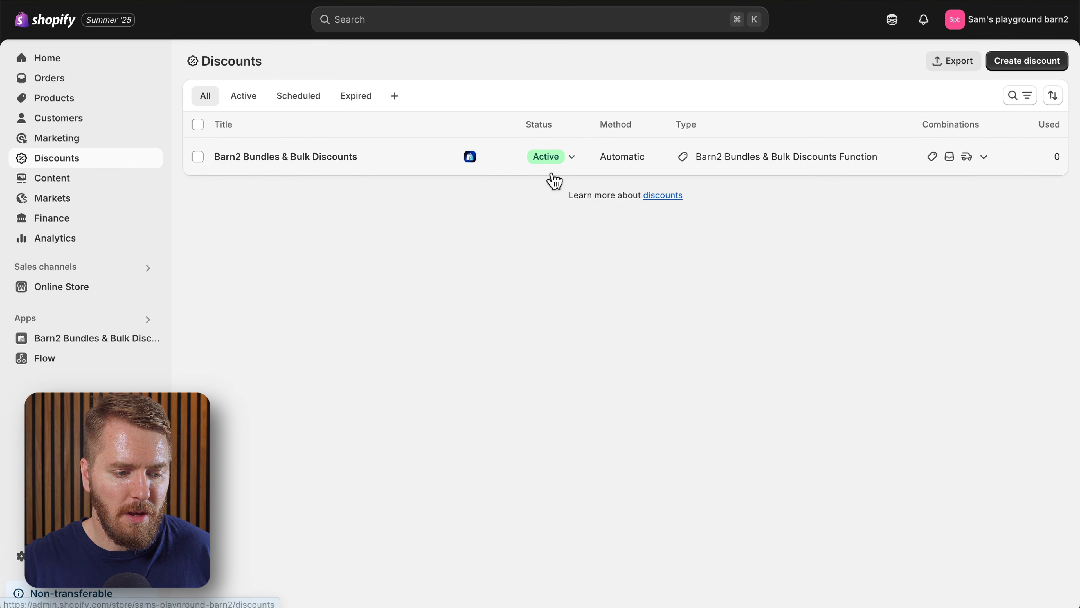
Step: Start creating a new discount of the Amount off products type
click(1029, 64)
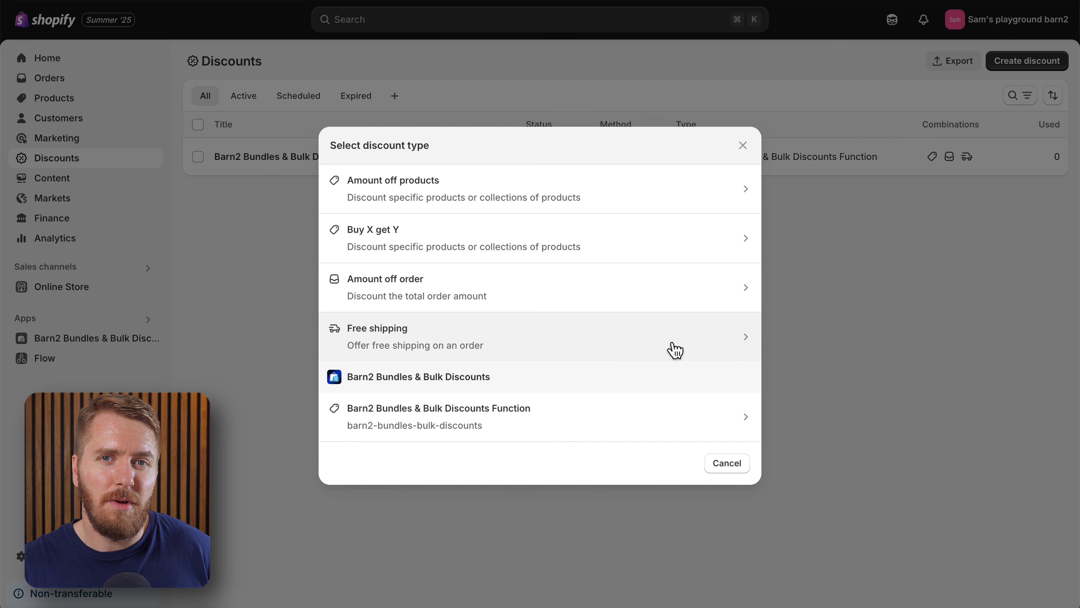
click(536, 205)
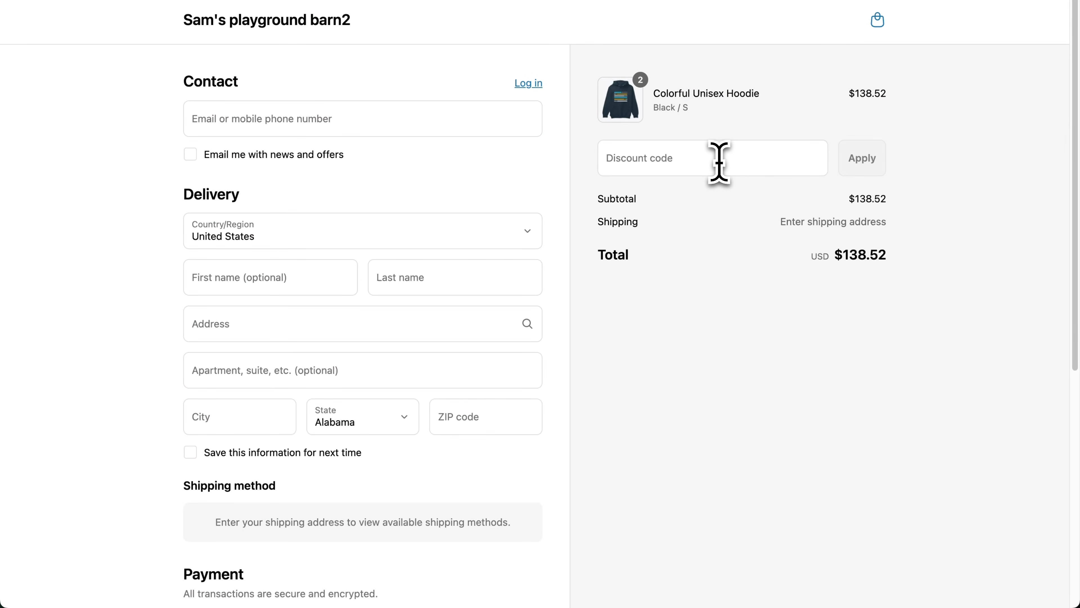
Step: On the storefront checkout, apply the discount code WELCOME10 to the hoodie order and accept the price update to continue checkout
click(719, 162)
text(WELCOME10)
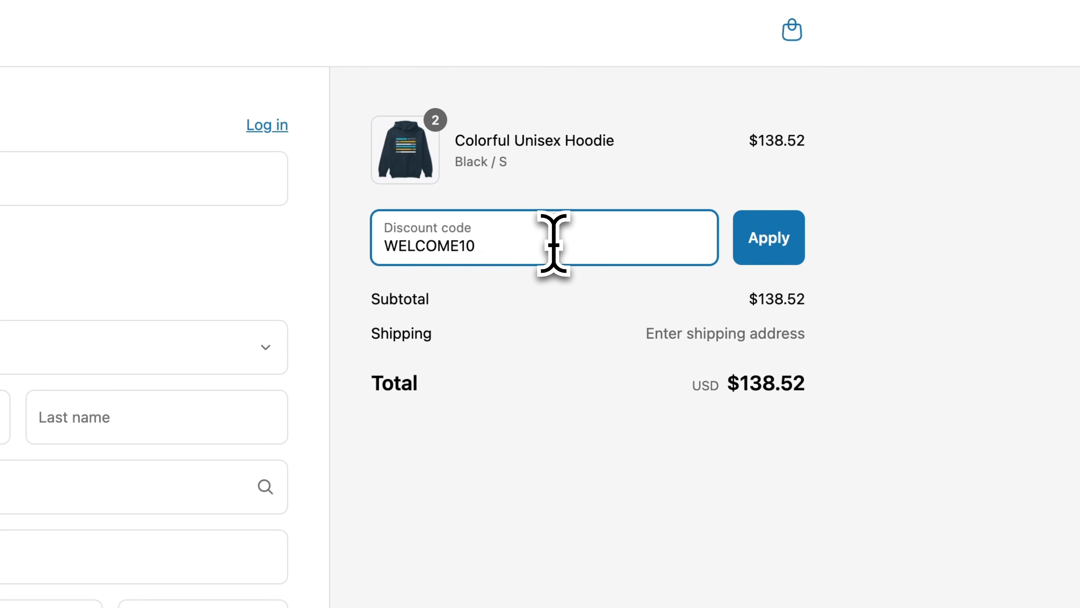
click(775, 239)
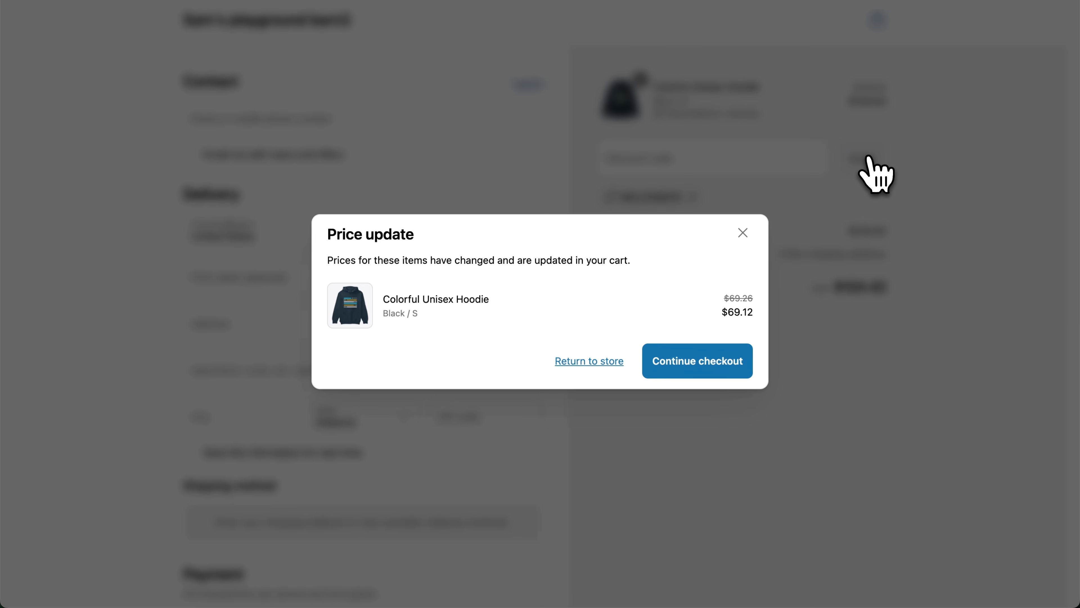
click(698, 365)
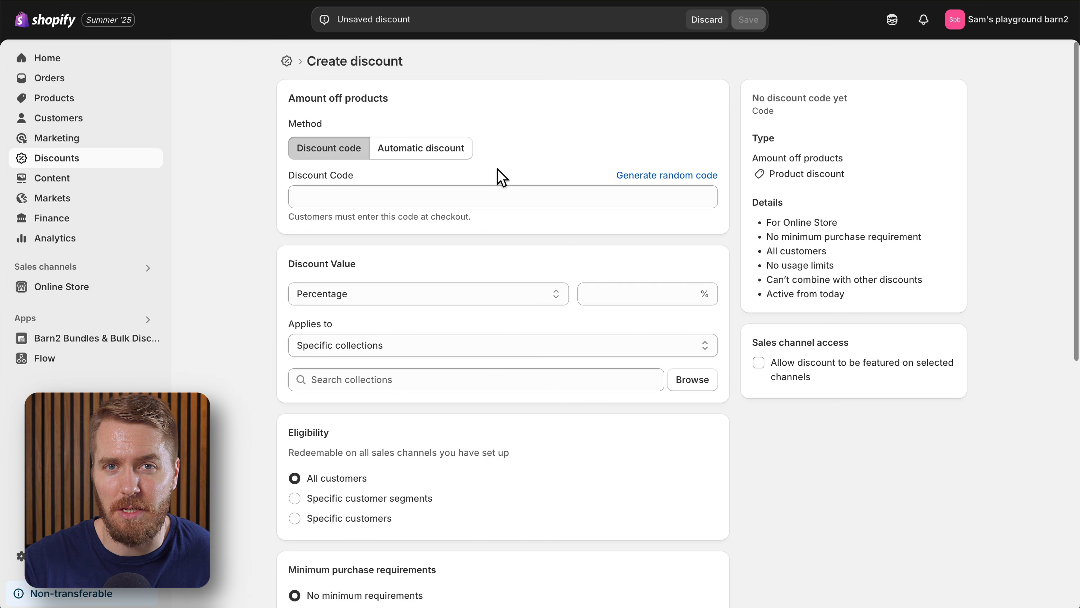
click(445, 157)
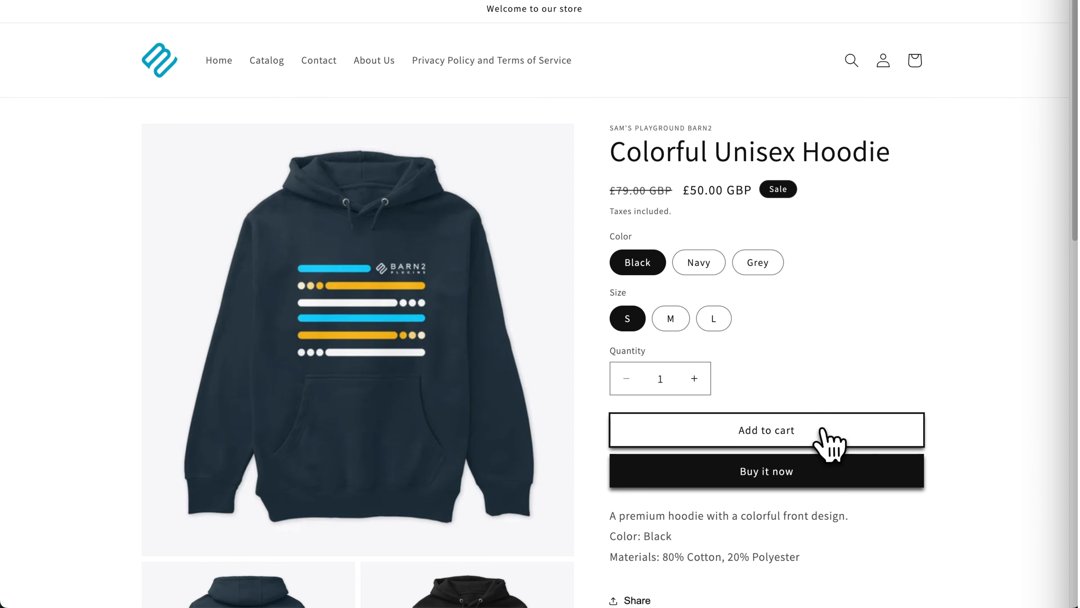
Step: On the storefront, add one black size S Colorful Unisex Hoodie to the cart and view the cart
click(820, 431)
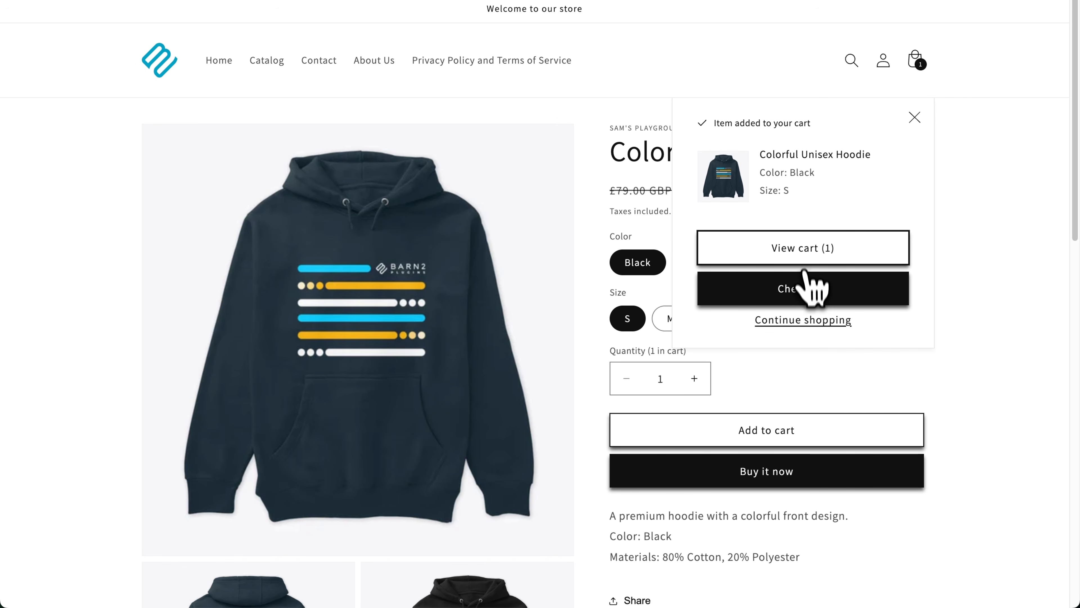
click(806, 257)
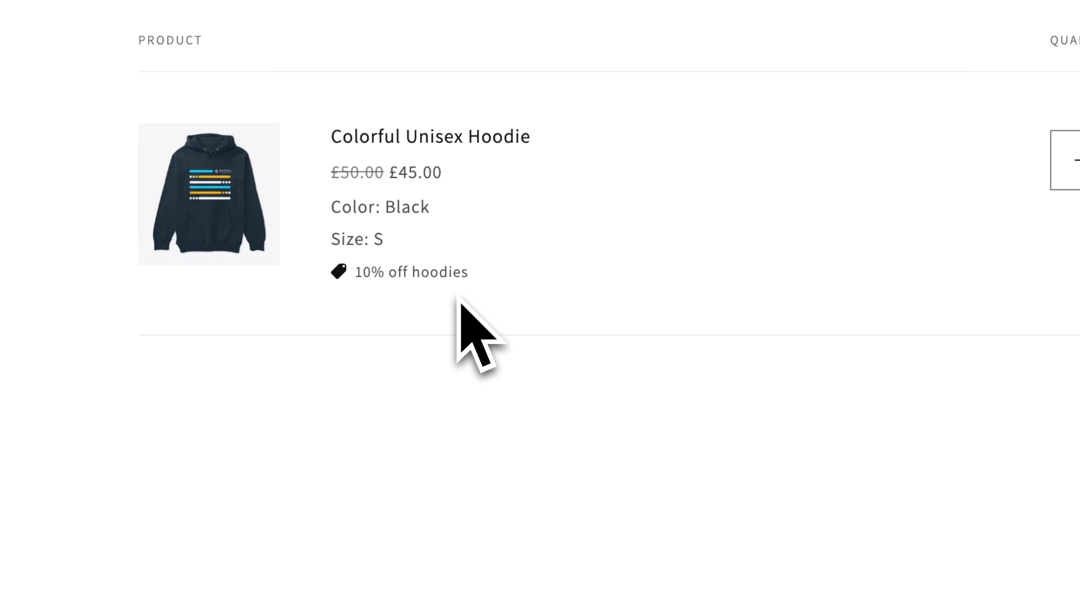
click(731, 502)
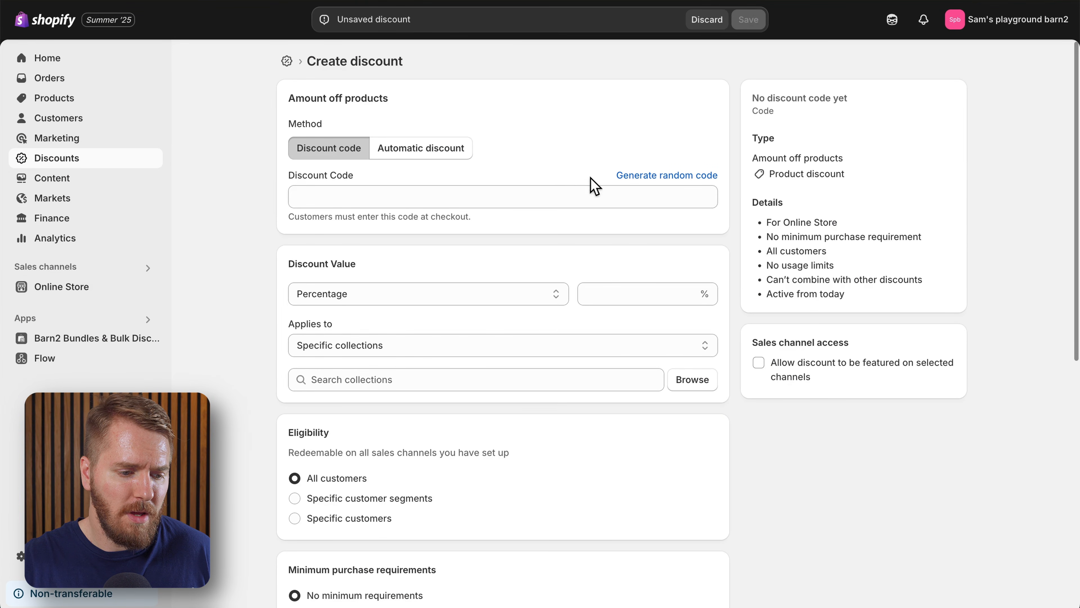
Step: In the new Amount off products discount, generate a random discount code and replace it with WELCOME10
click(677, 176)
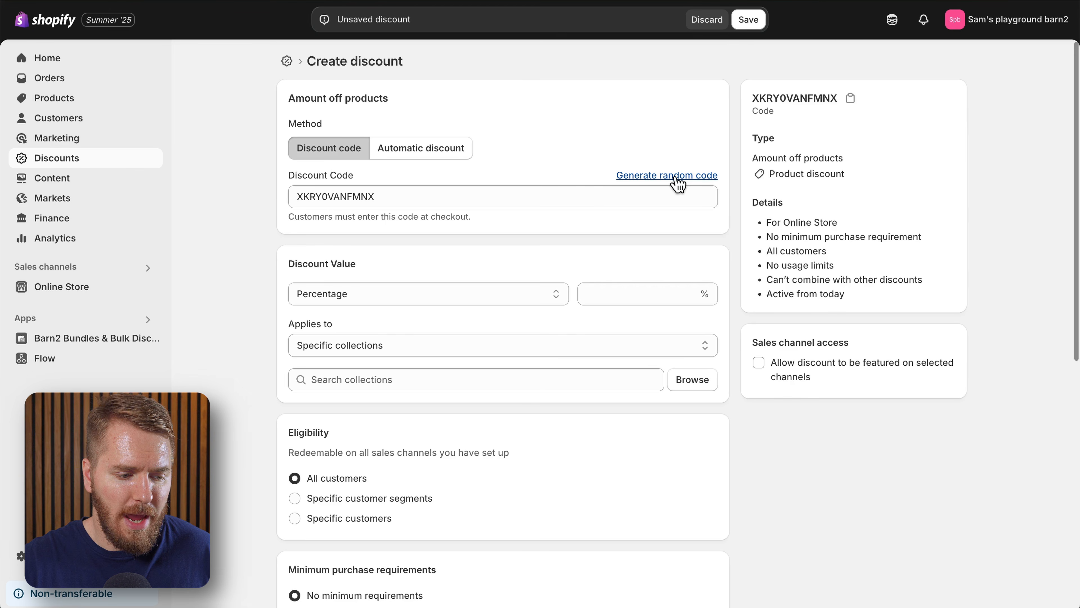
drag(412, 197, 281, 205)
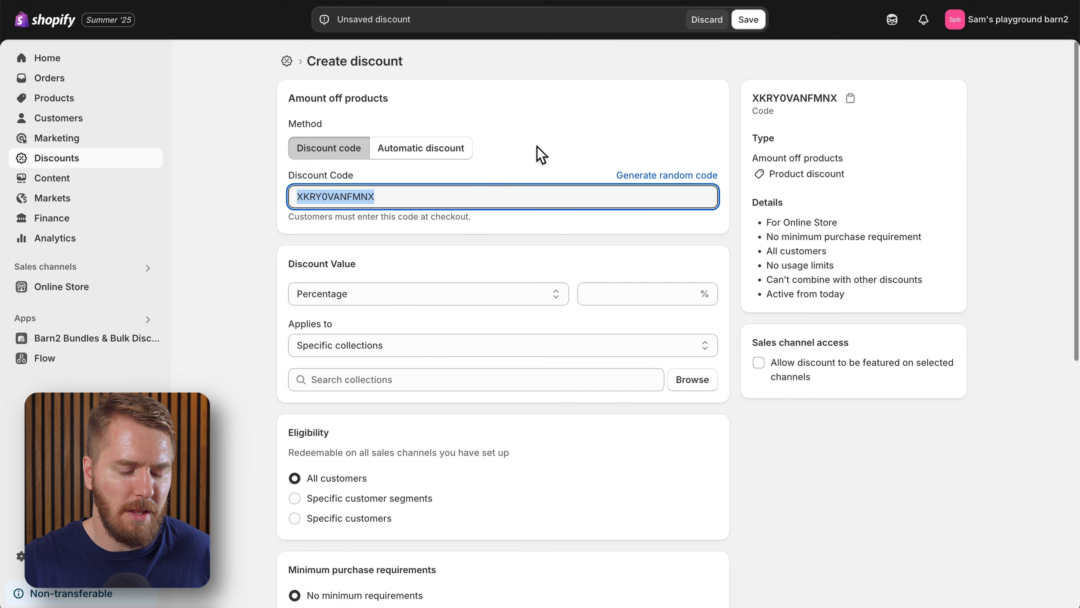
text(WELCOME10)
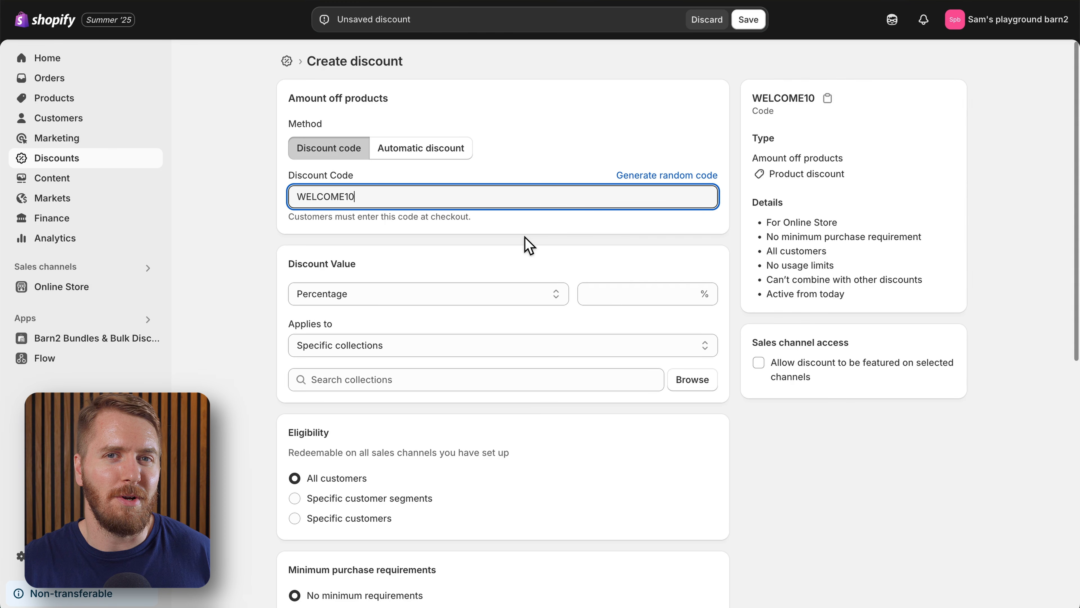
Step: Set the discount value to a percentage of 10%
scroll(536, 230, down, 3)
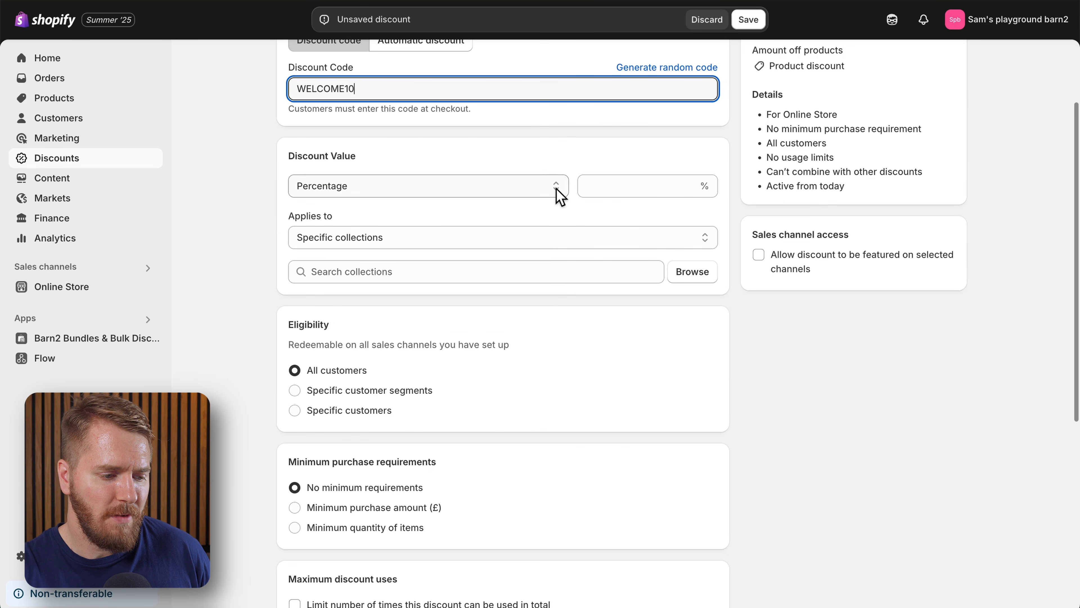
click(560, 197)
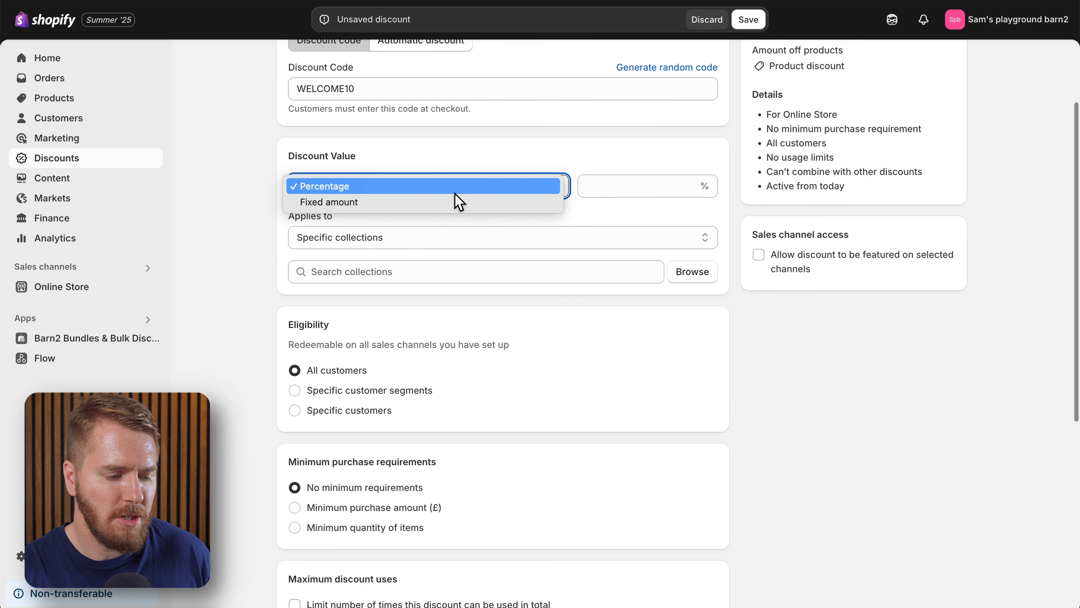
click(496, 190)
click(620, 185)
text(10)
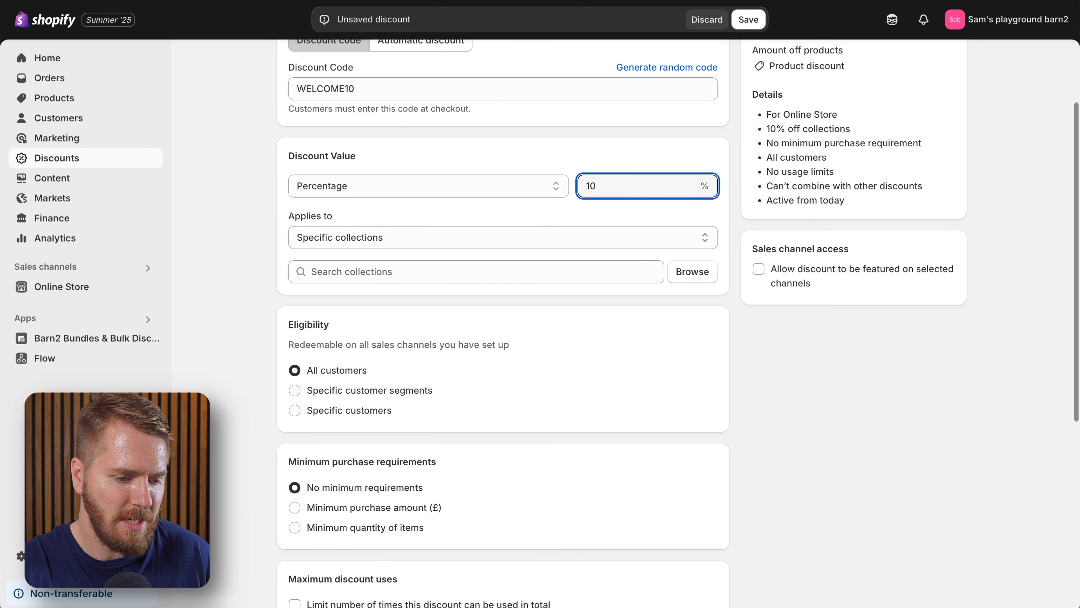
Step: Make the discount apply to specific products instead of collections and browse the store's products
click(575, 240)
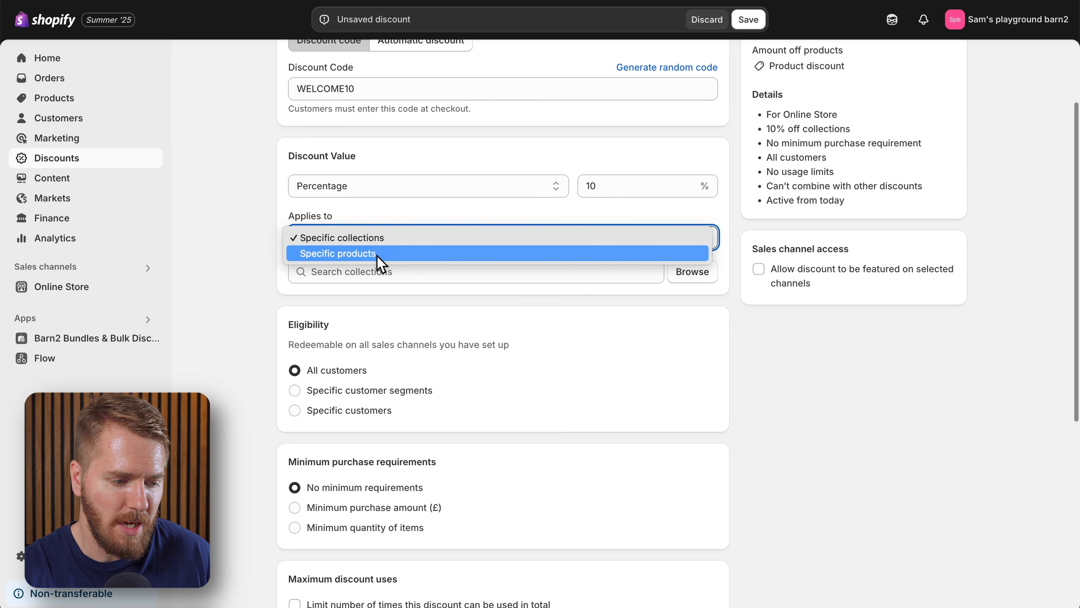
click(224, 246)
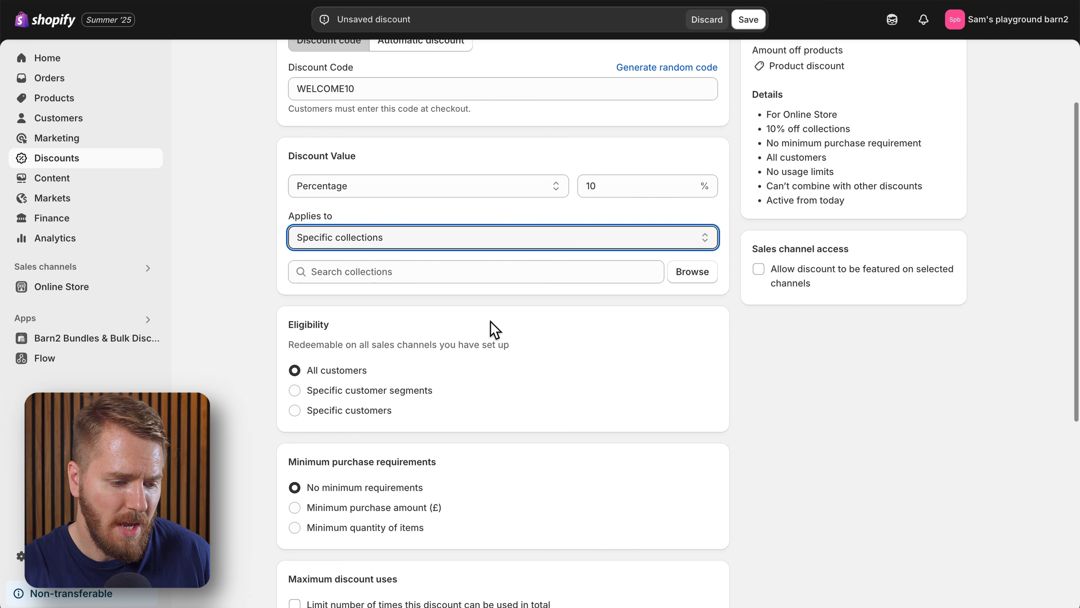
click(492, 266)
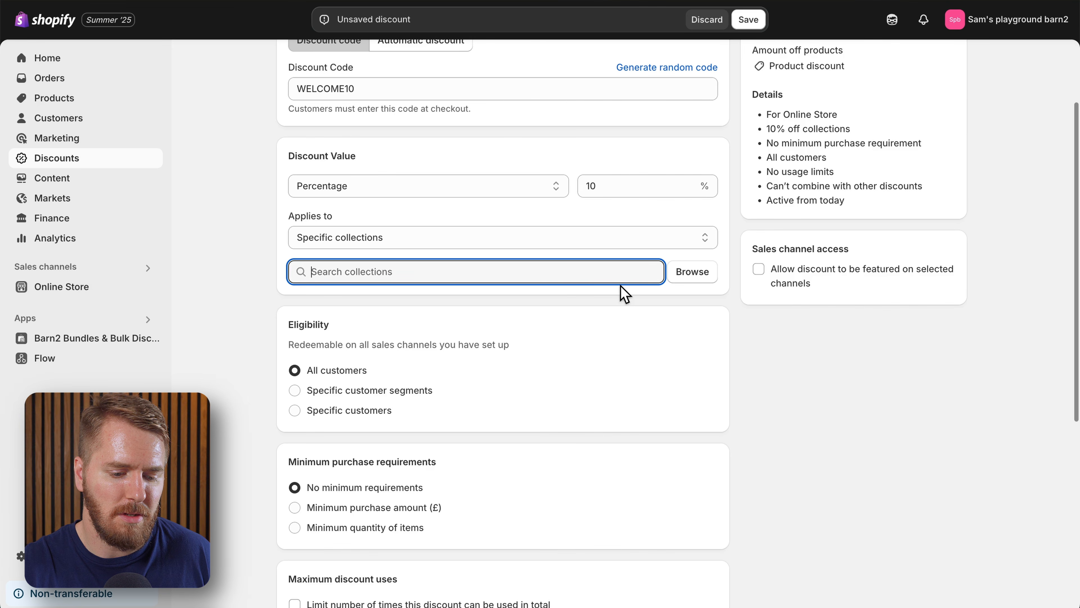
click(693, 277)
scroll(515, 292, down, 1)
scroll(515, 292, up, 1)
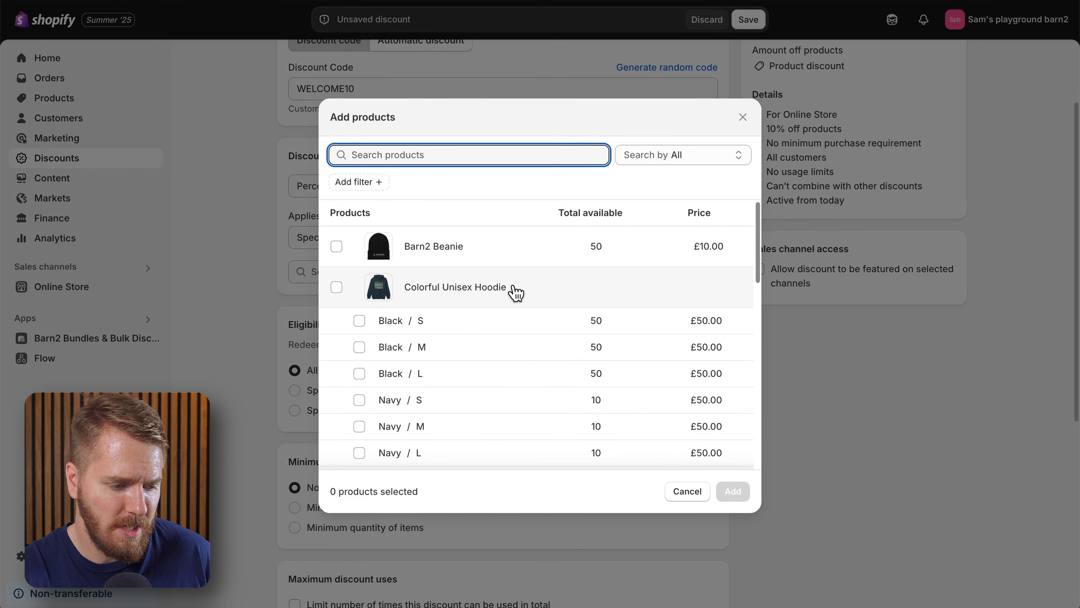
Step: Try selecting the whole Colorful Unisex Hoodie and only its Black S, M and L variants, and clear the selection
click(337, 288)
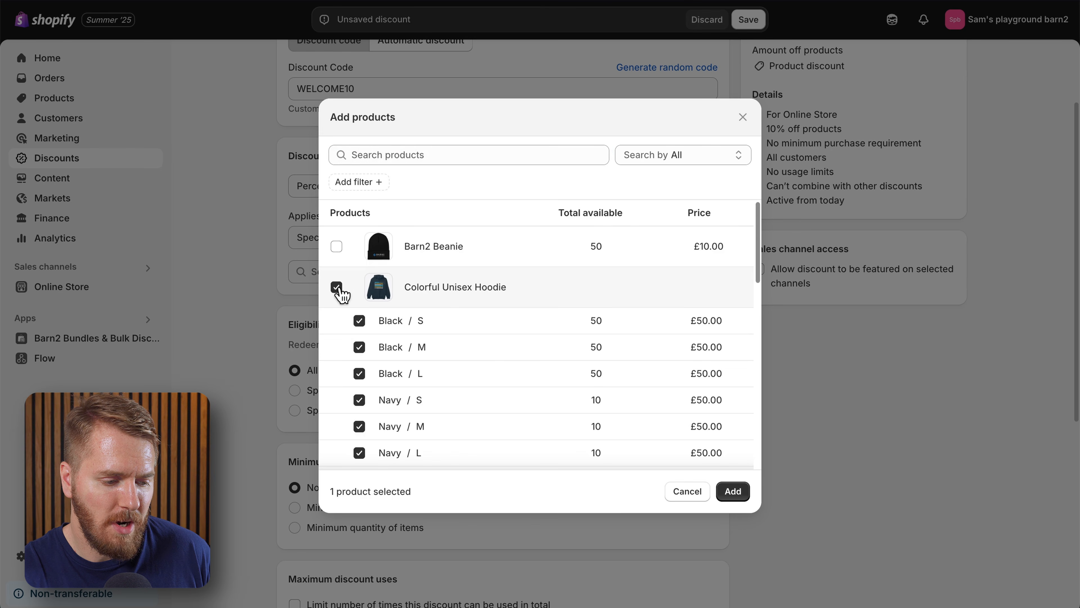
click(336, 288)
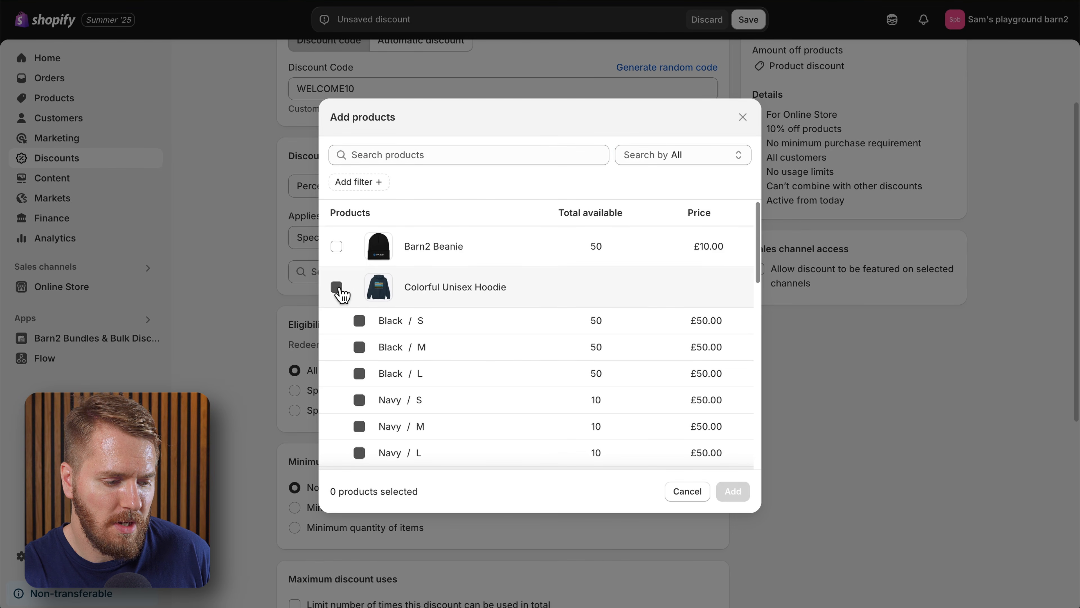
click(359, 321)
click(359, 347)
click(359, 373)
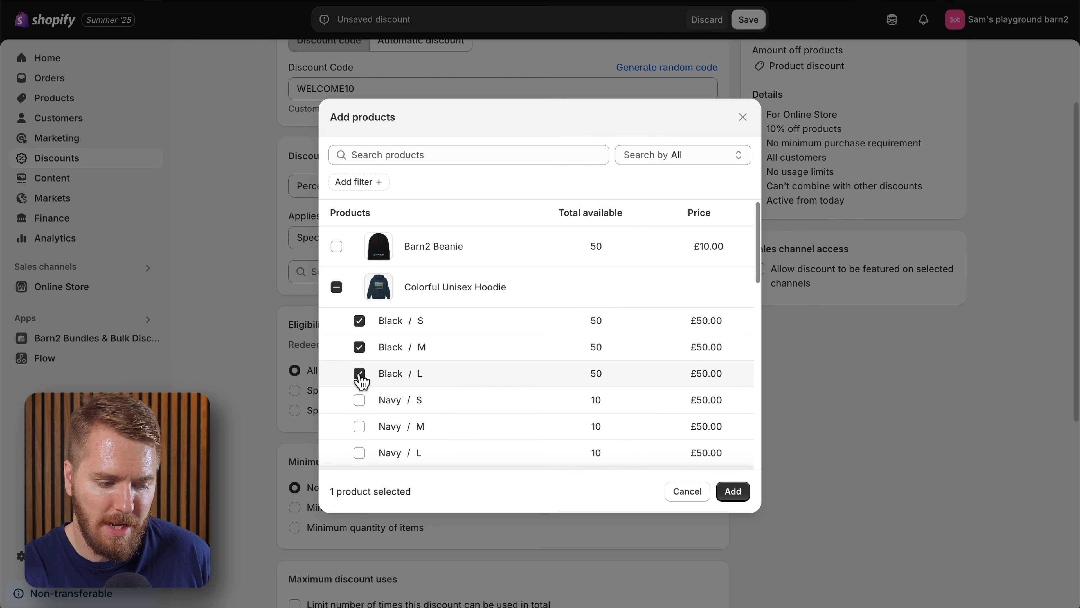
click(337, 288)
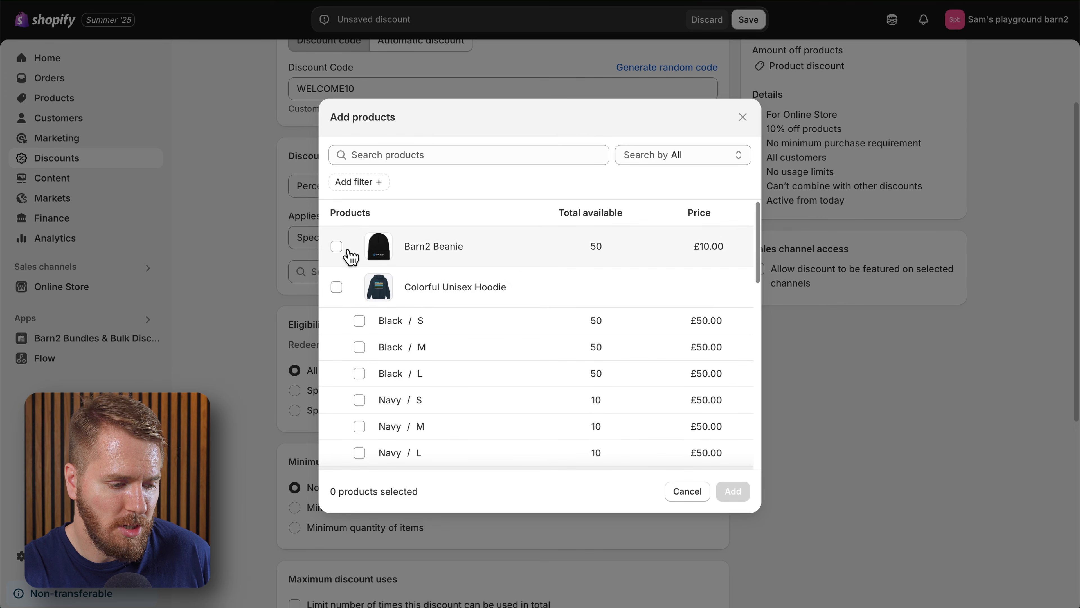
Step: Add the Barn2 Beanie, Colorful Unisex Hoodie and Stylish T-Shirt with all their variants to the discount
click(337, 246)
click(338, 290)
scroll(337, 290, down, 12)
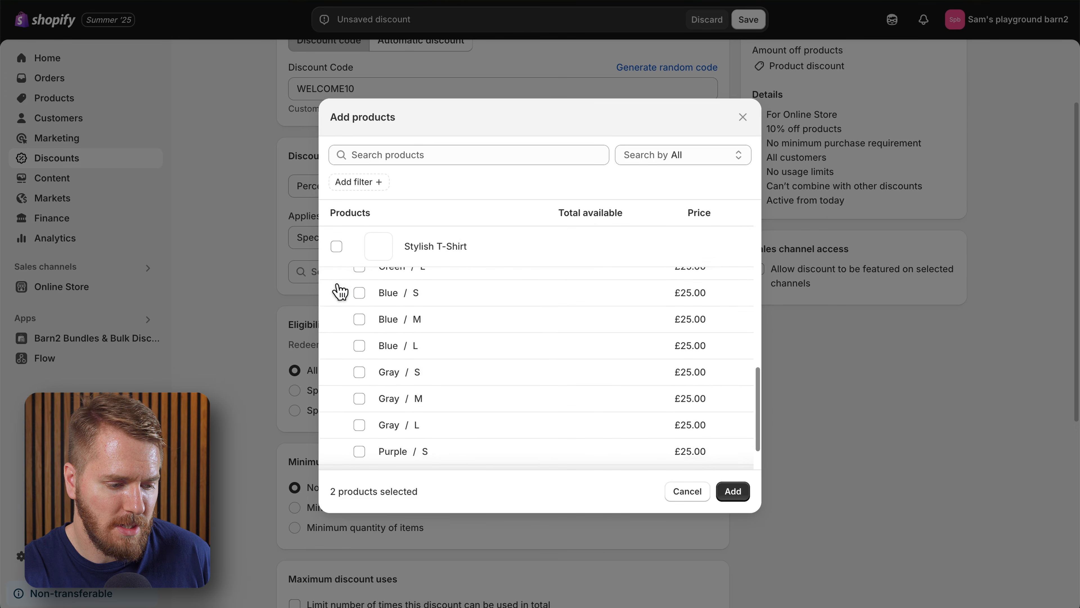
click(336, 247)
click(730, 491)
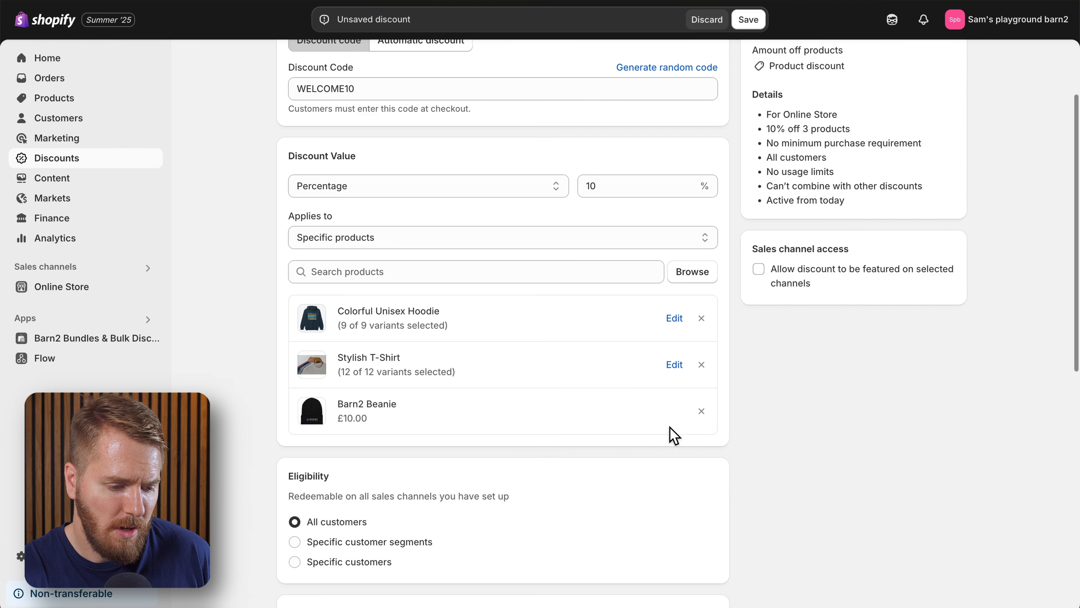
Step: Remove the Barn2 Beanie, Stylish T-Shirt and Colorful Unisex Hoodie from the discounted products
click(701, 410)
click(702, 364)
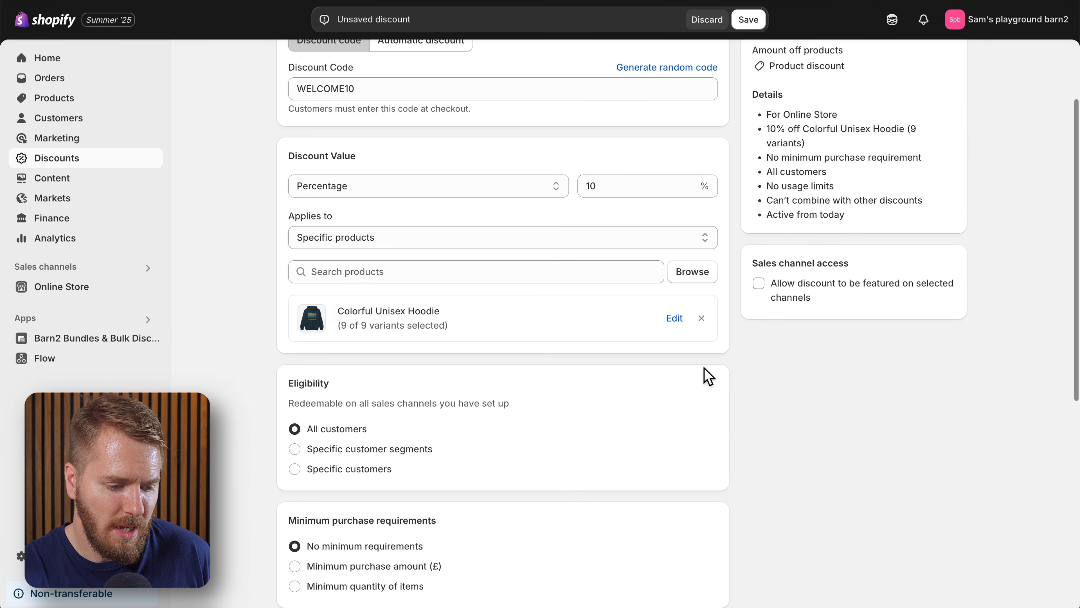
click(702, 318)
Step: Try the eligibility options for specific customer segments and specific customers, and return eligibility to all customers
scroll(394, 188, down, 5)
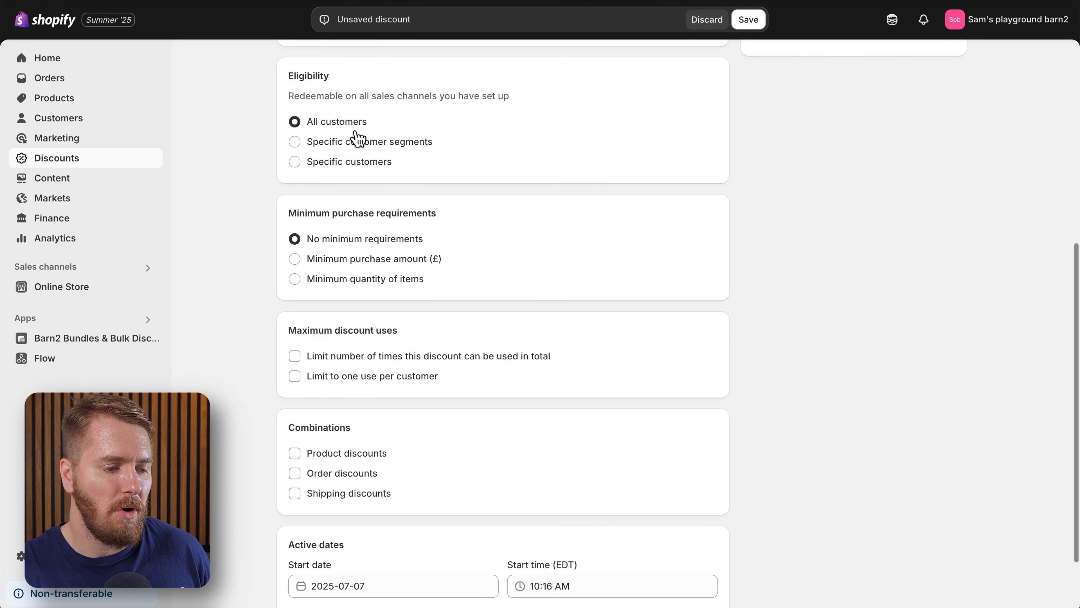
click(296, 145)
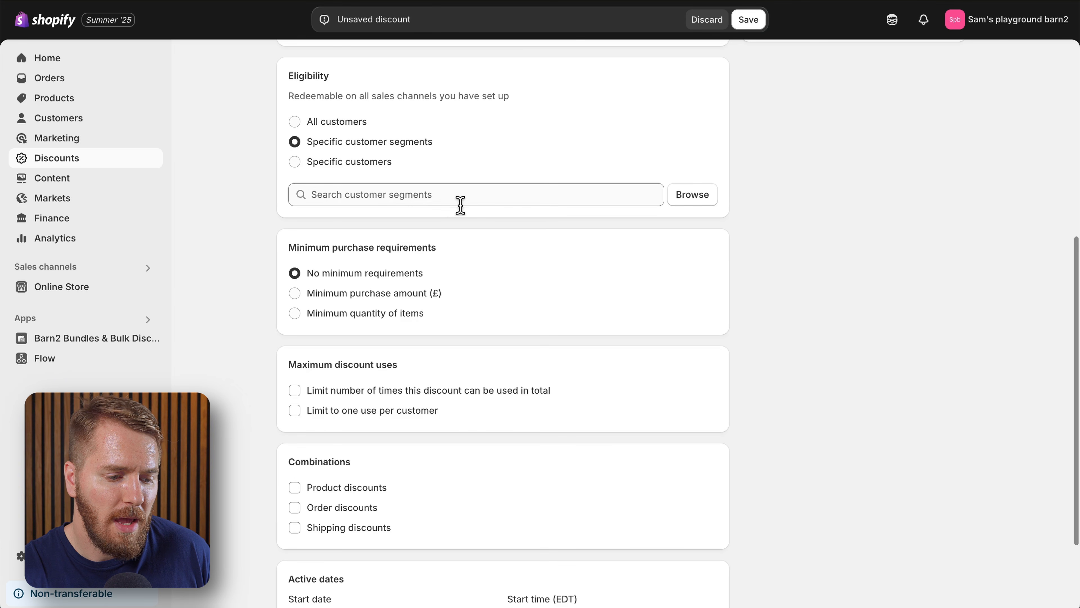
click(480, 204)
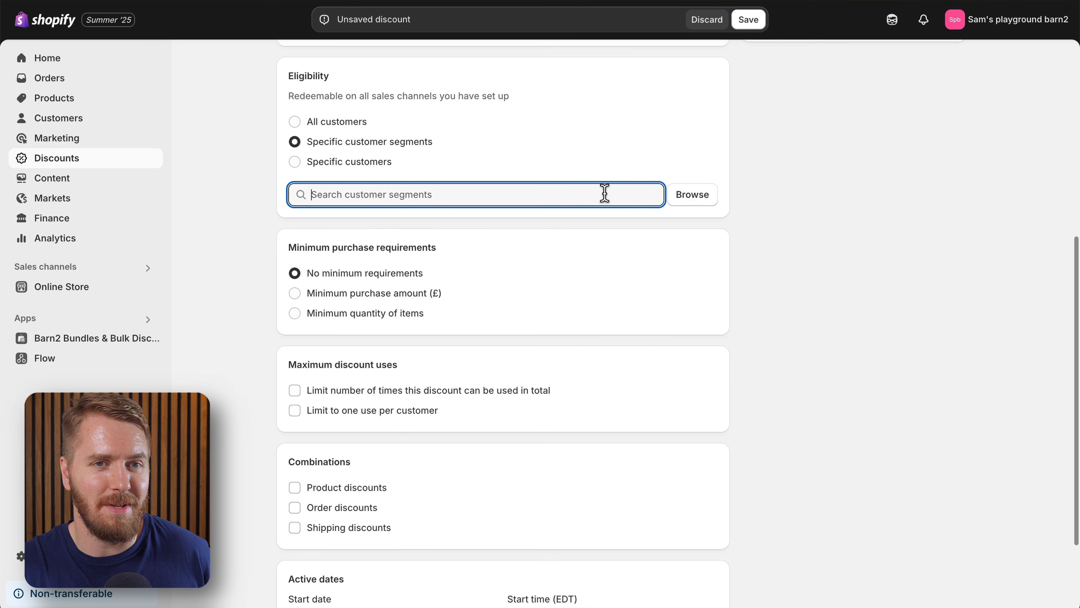
click(294, 162)
click(434, 196)
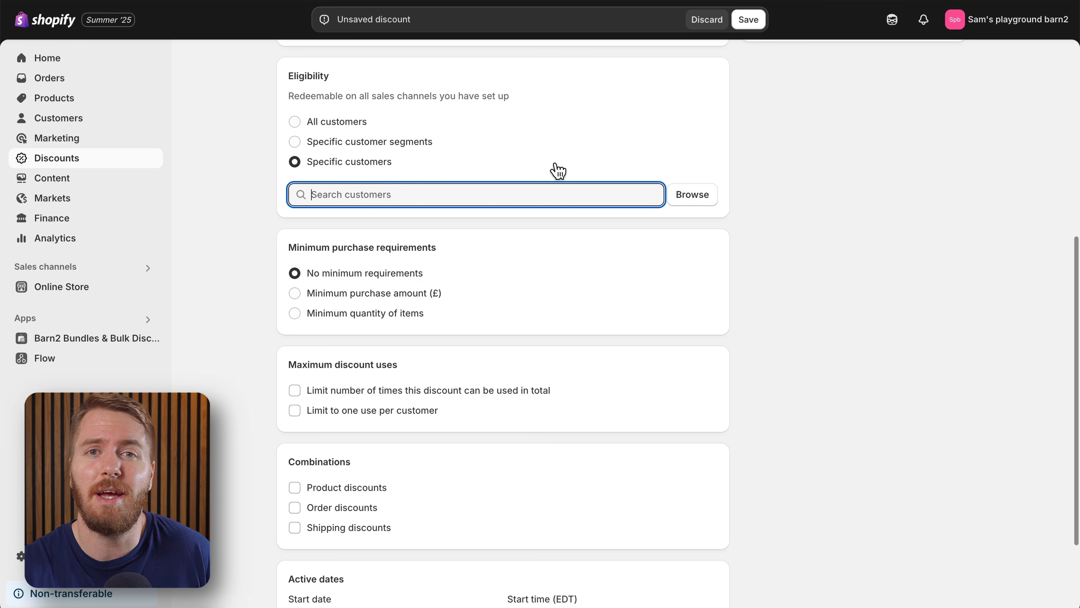
click(294, 122)
Step: Require a minimum purchase amount of £50.00 for the discount
scroll(509, 168, down, 2)
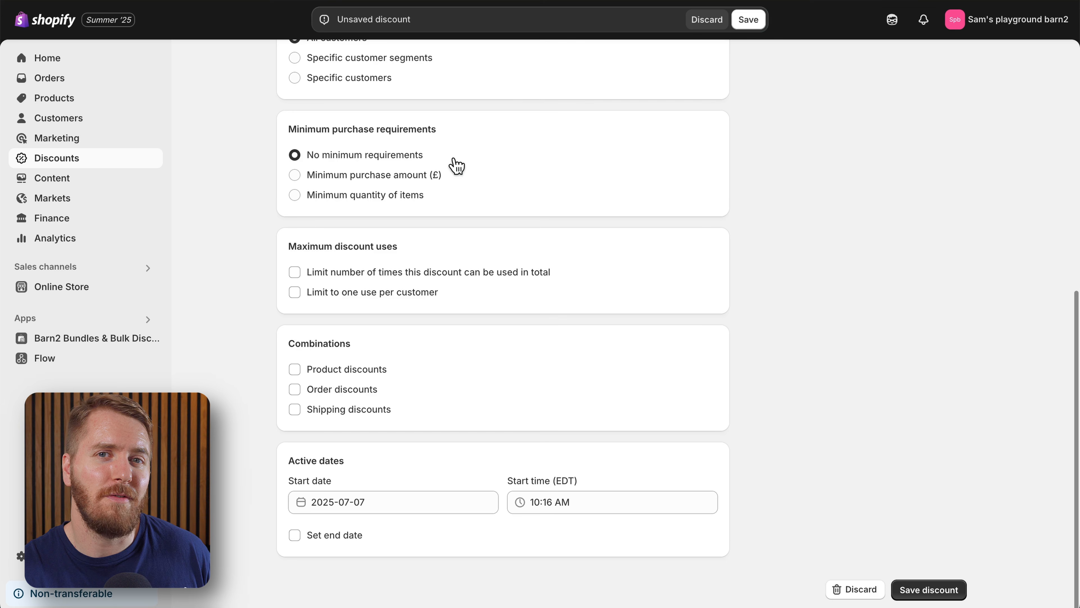
click(295, 175)
click(386, 198)
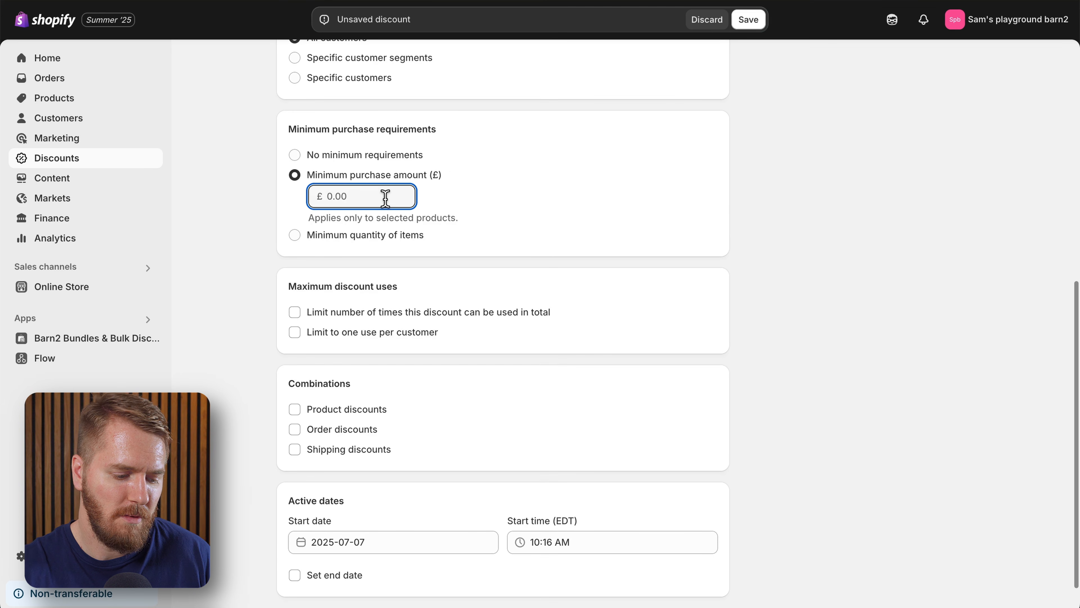
text(50)
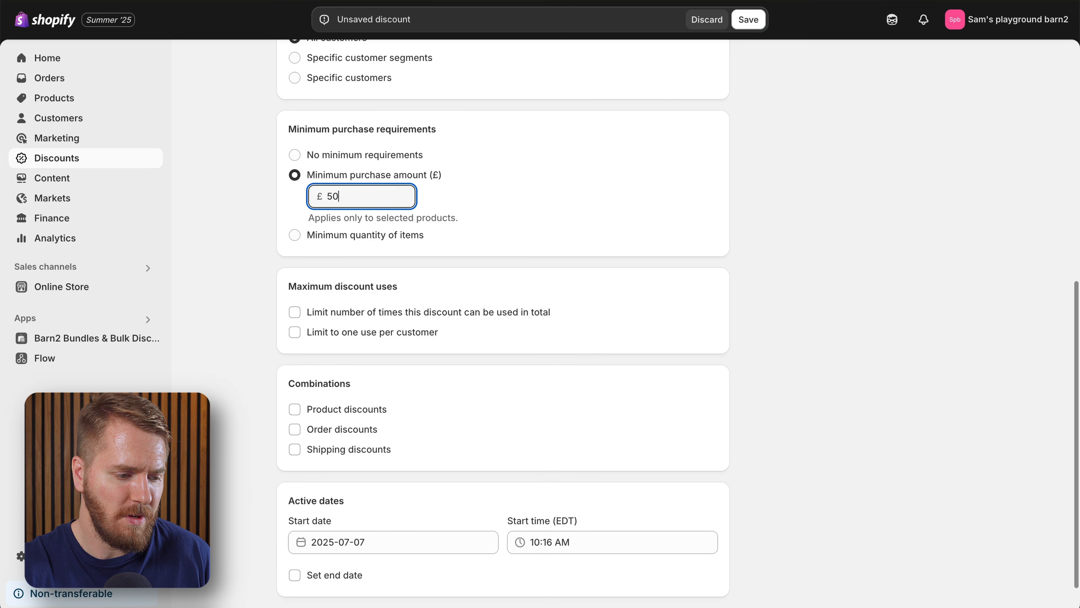
click(499, 197)
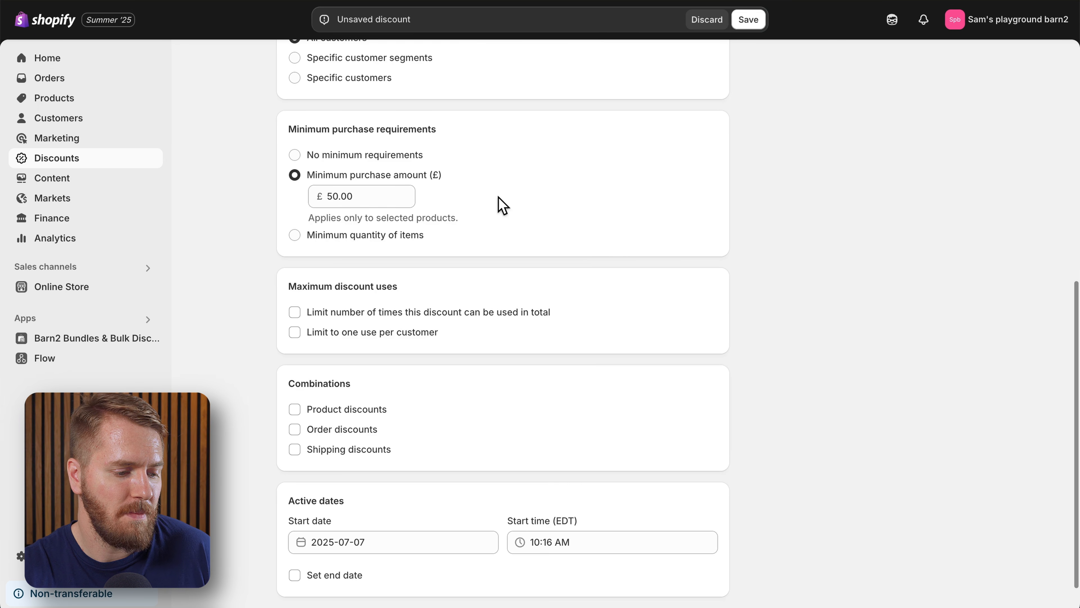
Step: Change the minimum purchase requirement to a minimum quantity of 2 items
click(295, 237)
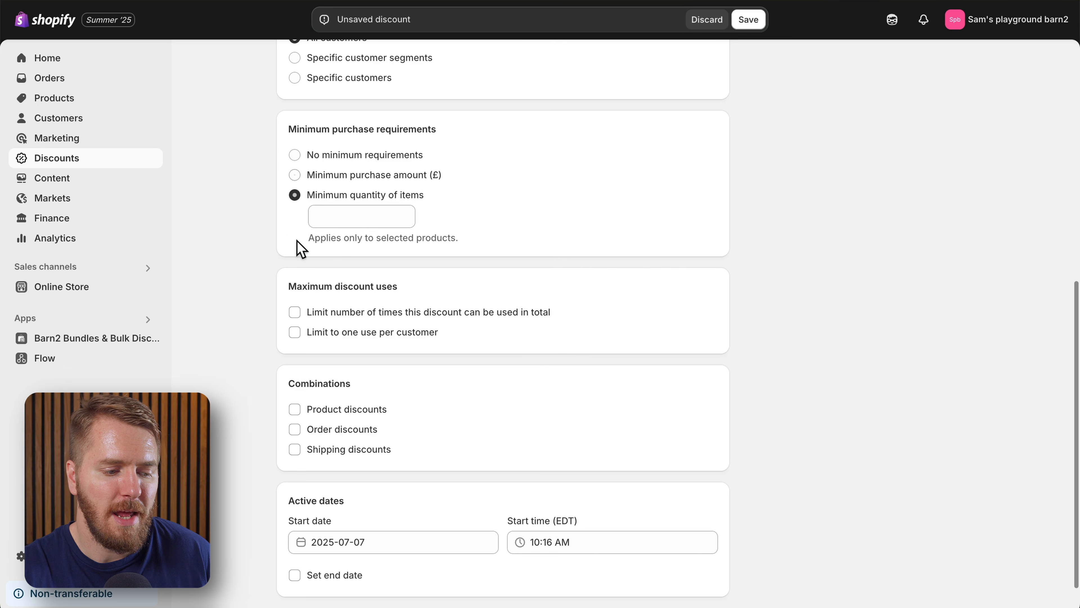
click(369, 218)
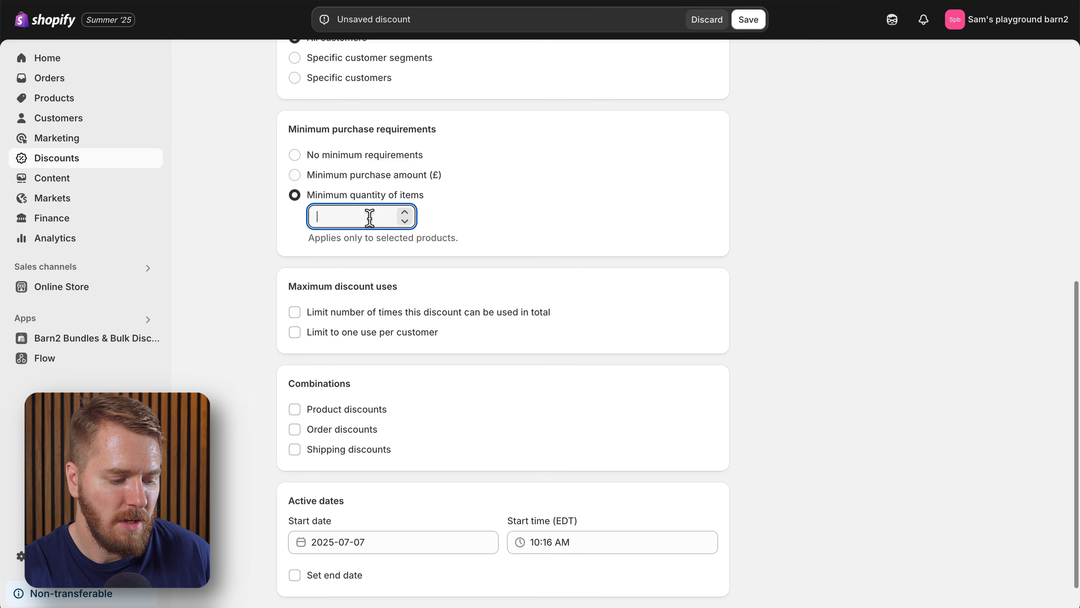
text(2)
click(507, 219)
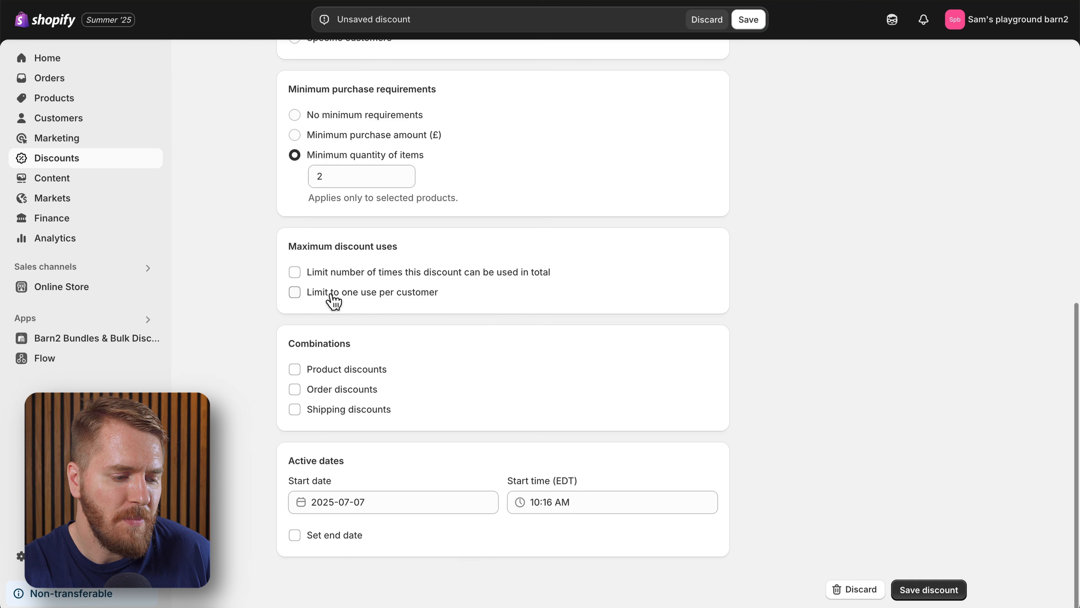
Step: Try a total usage limit of 100, and replace it with a limit of one use per customer
click(294, 274)
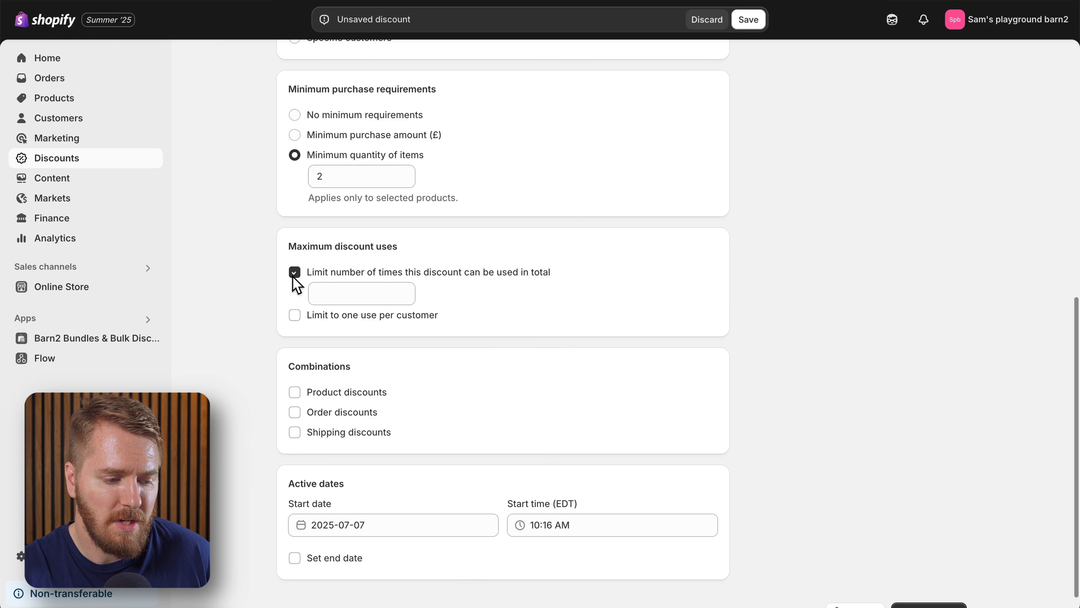
click(376, 297)
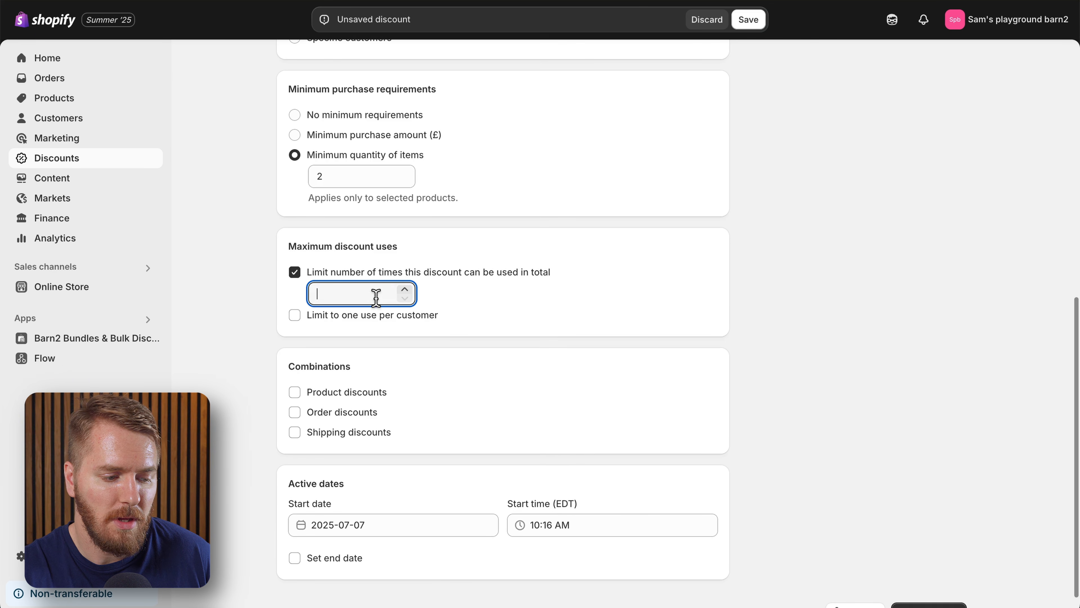
text(100)
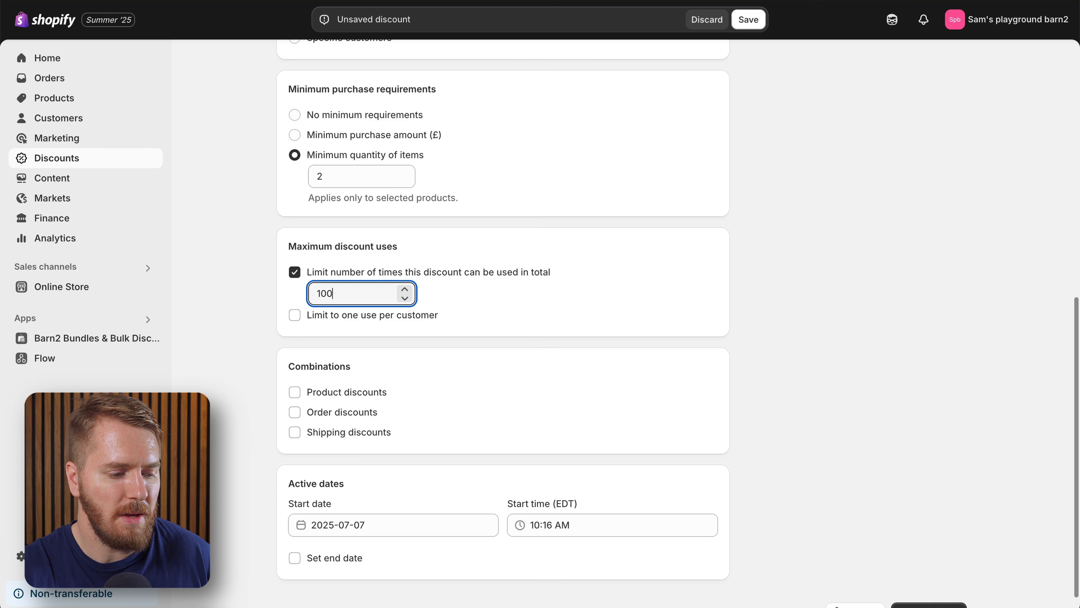
click(294, 275)
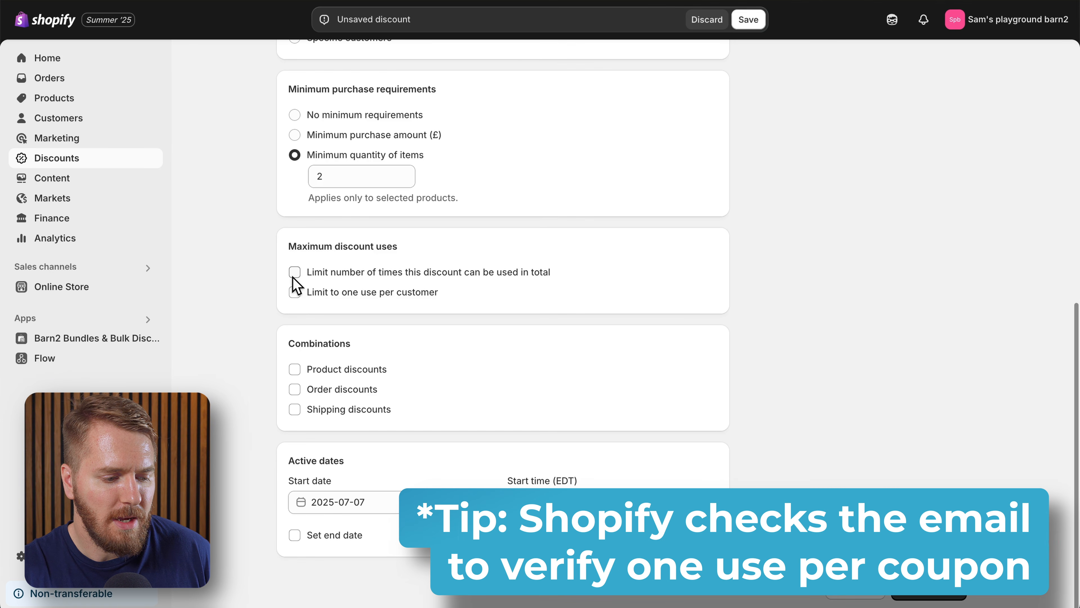
click(295, 293)
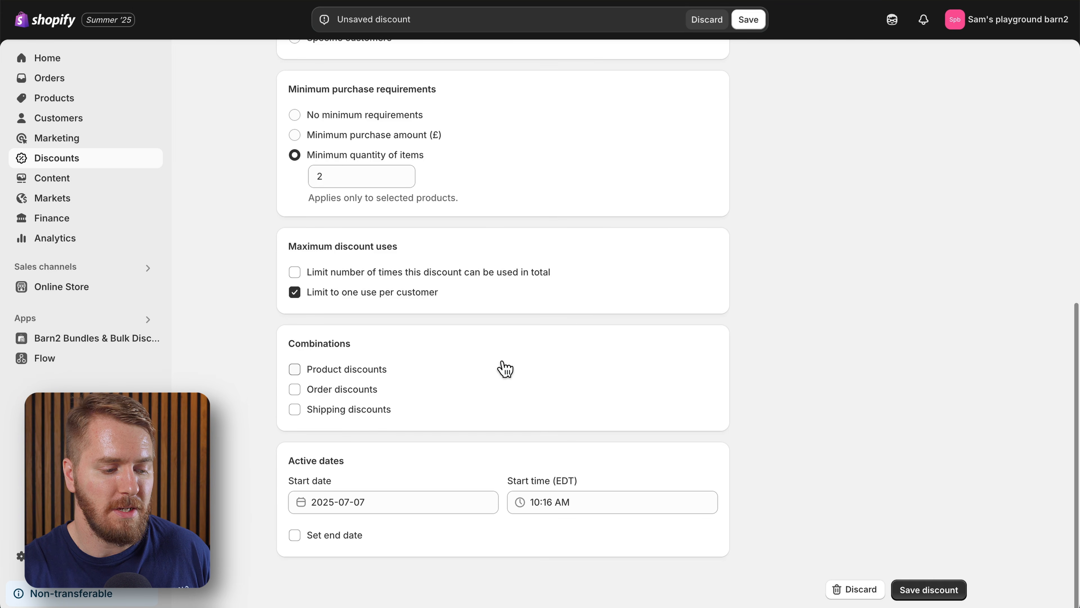
Step: Try allowing combinations with product, order and shipping discounts in turn, and clear all of them again
click(294, 369)
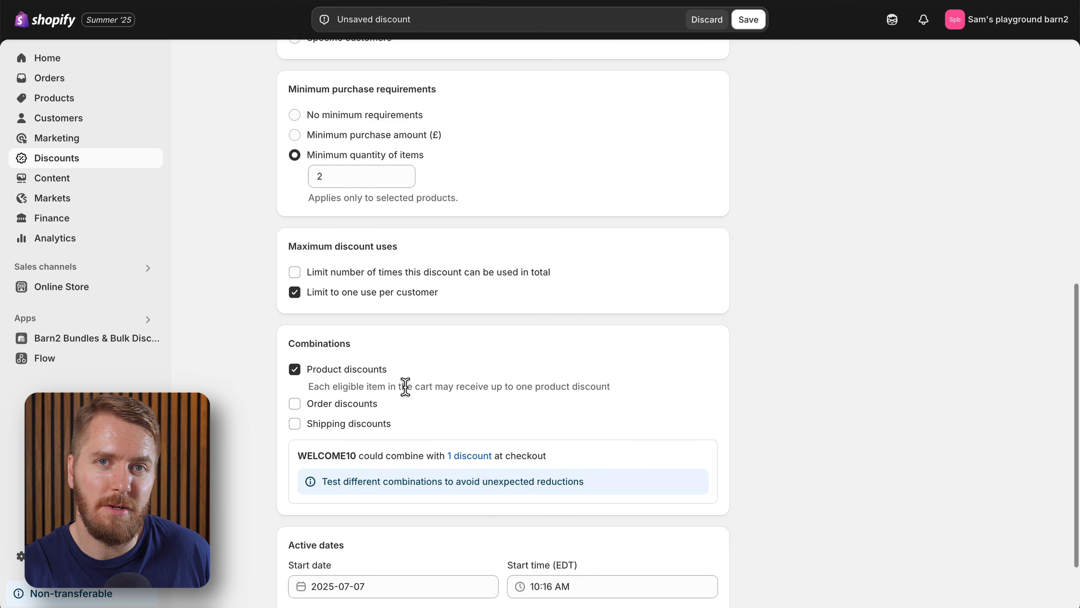
click(295, 369)
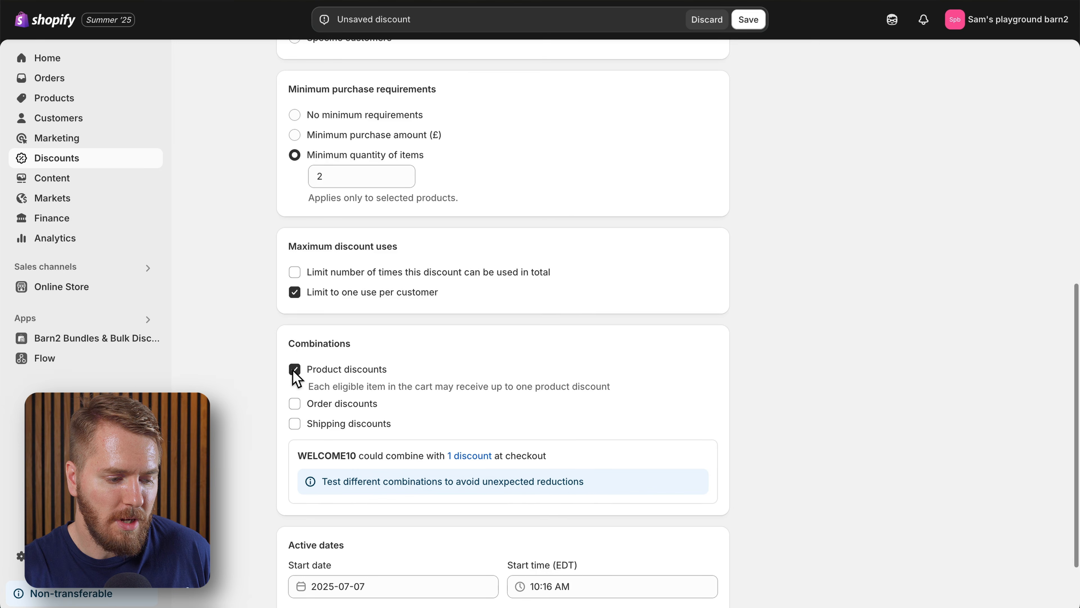
click(295, 389)
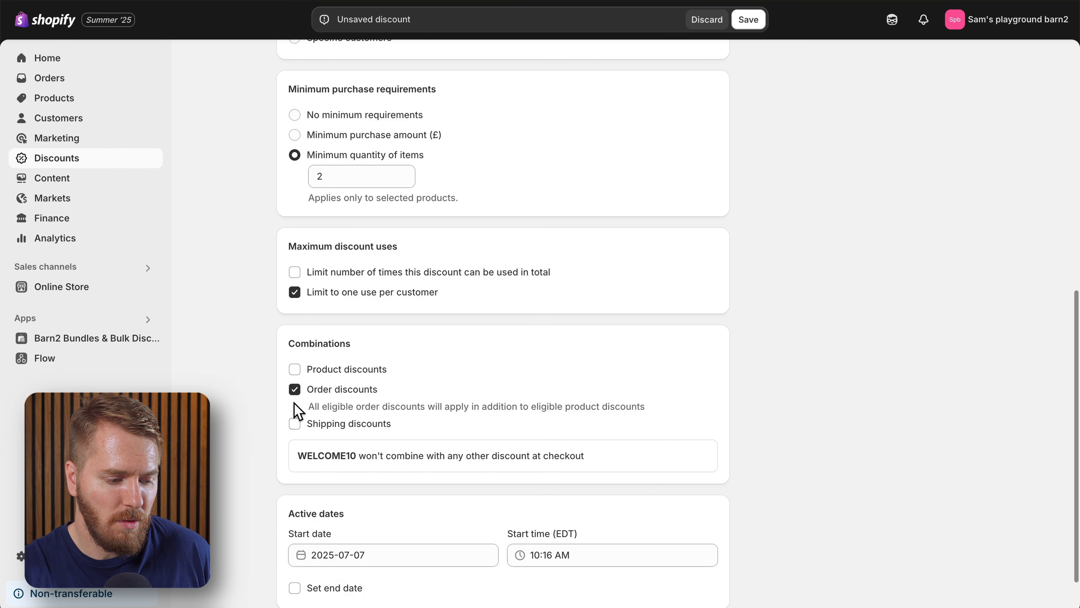
click(295, 390)
click(295, 409)
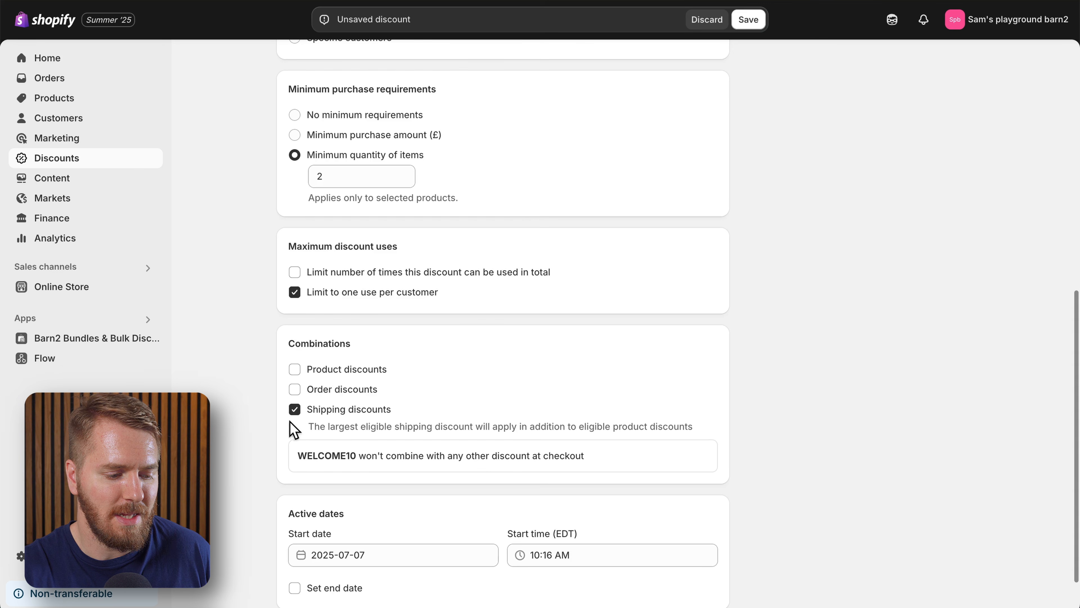
click(295, 409)
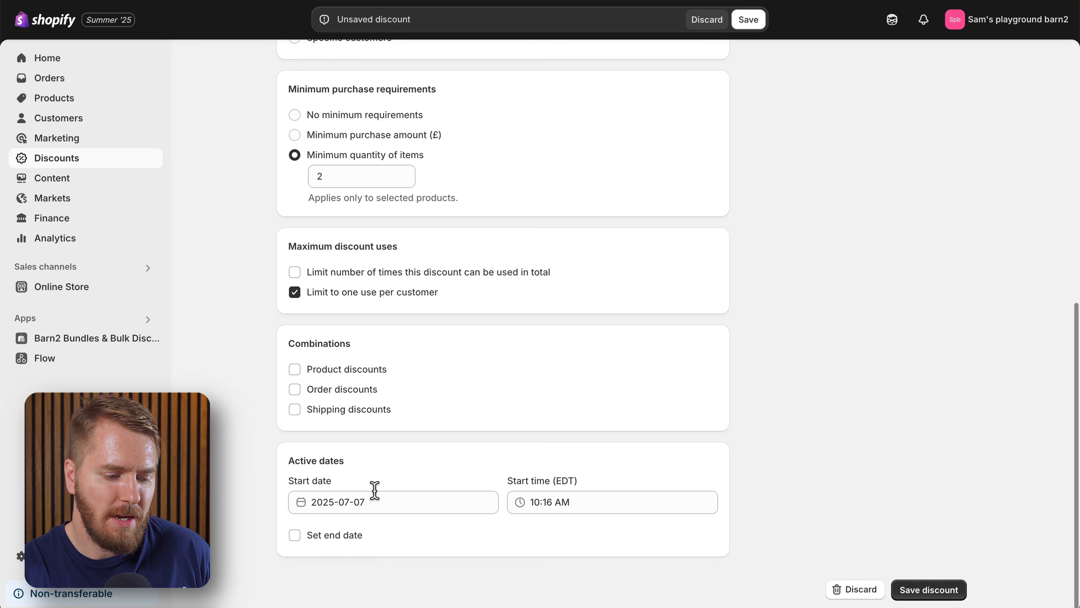
Step: Set the discount's start date to 2025-07-07 and its start time to 10:30 AM
click(372, 503)
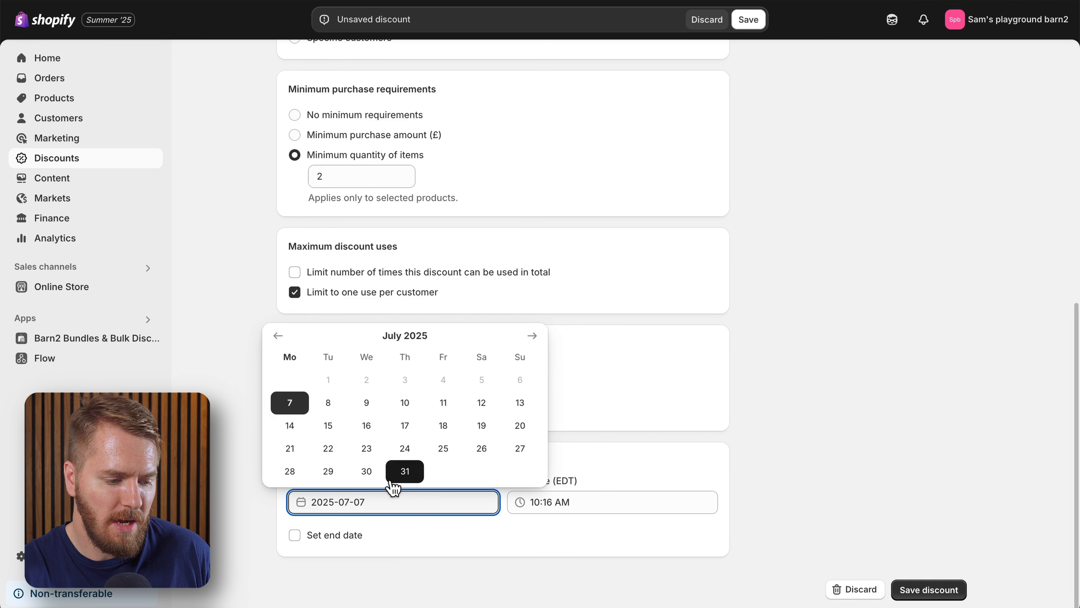
click(298, 407)
click(589, 500)
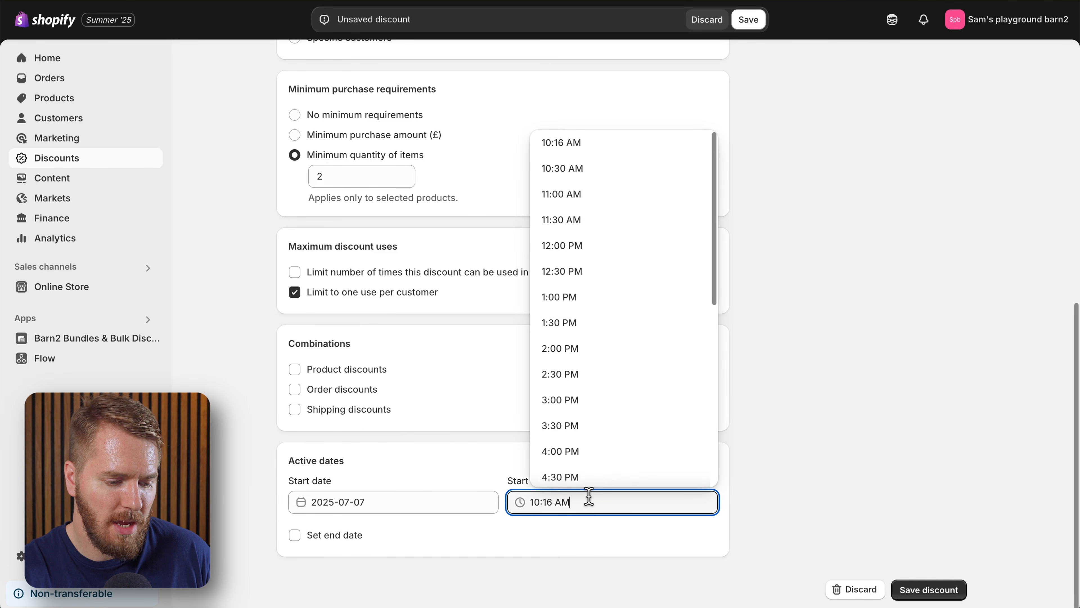
click(586, 168)
Step: Give the discount an end date of 2025-07-14 at 10:30 AM and save the discount
click(294, 535)
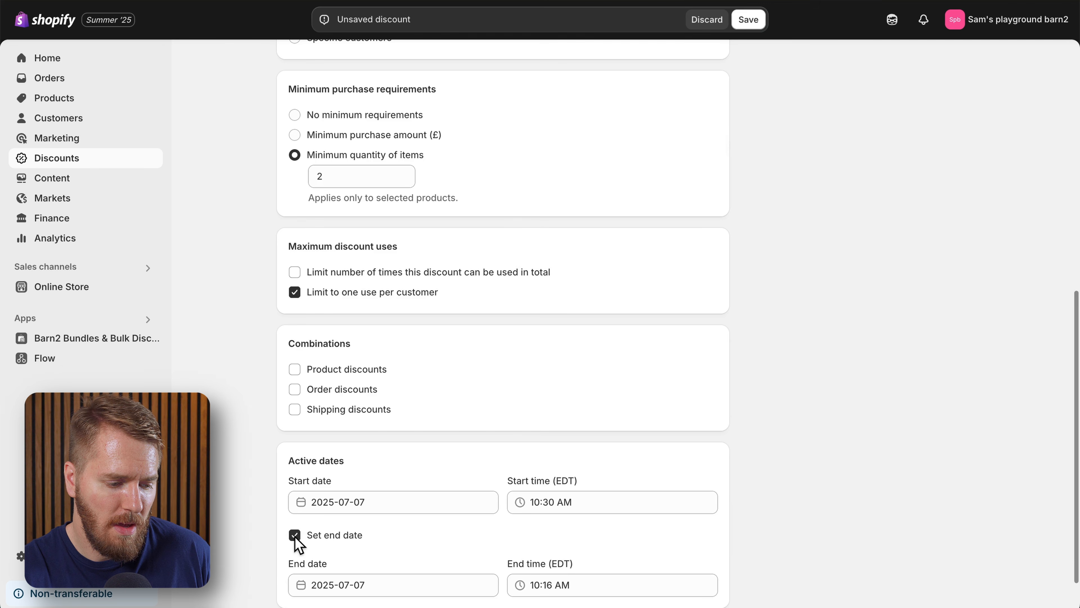
scroll(481, 547, down, 2)
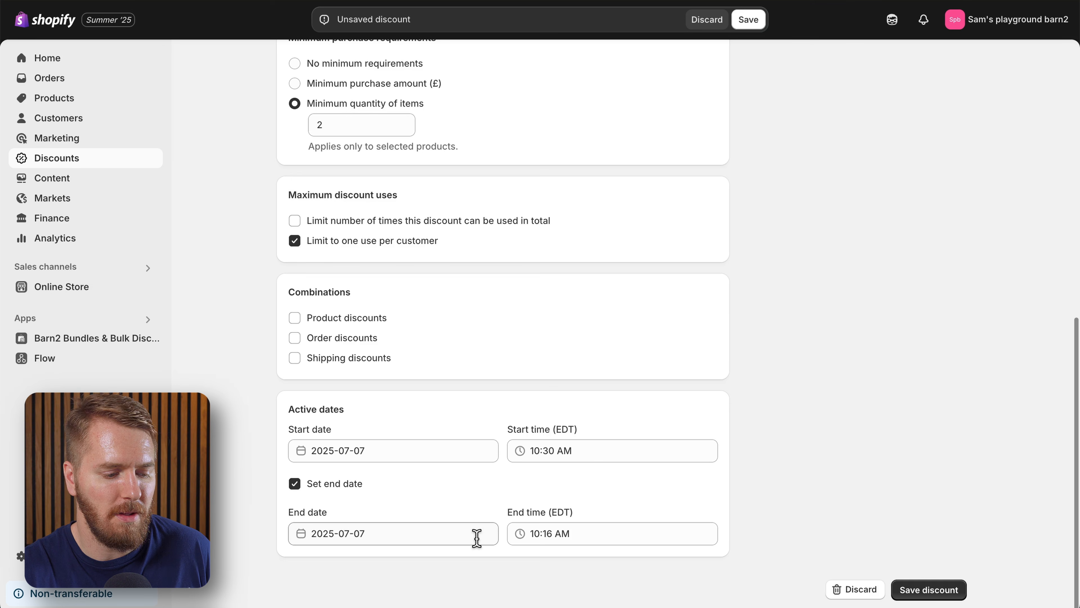
click(476, 538)
click(291, 457)
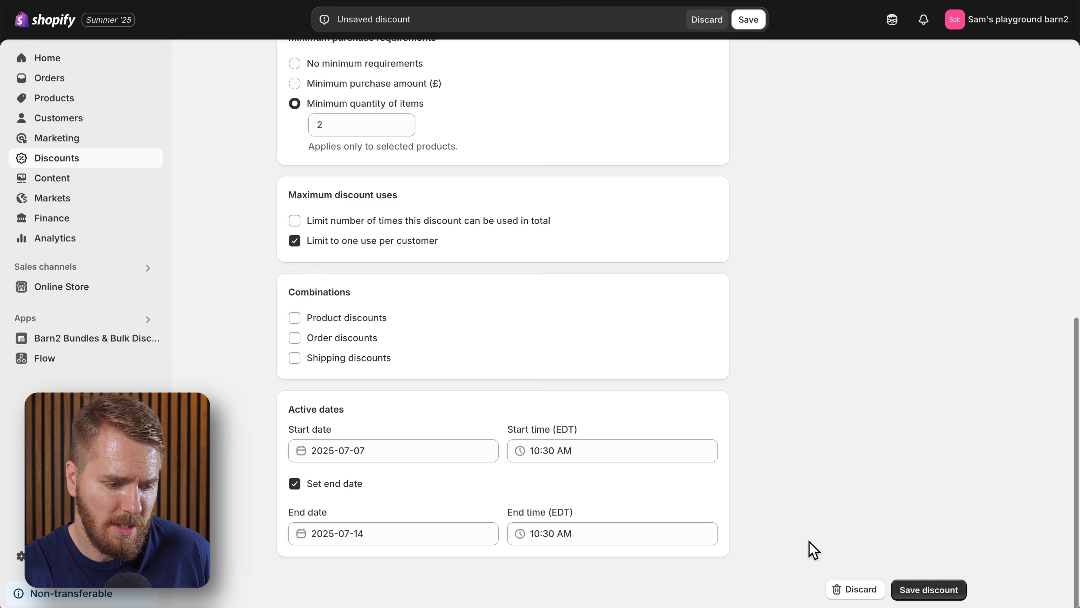
click(936, 590)
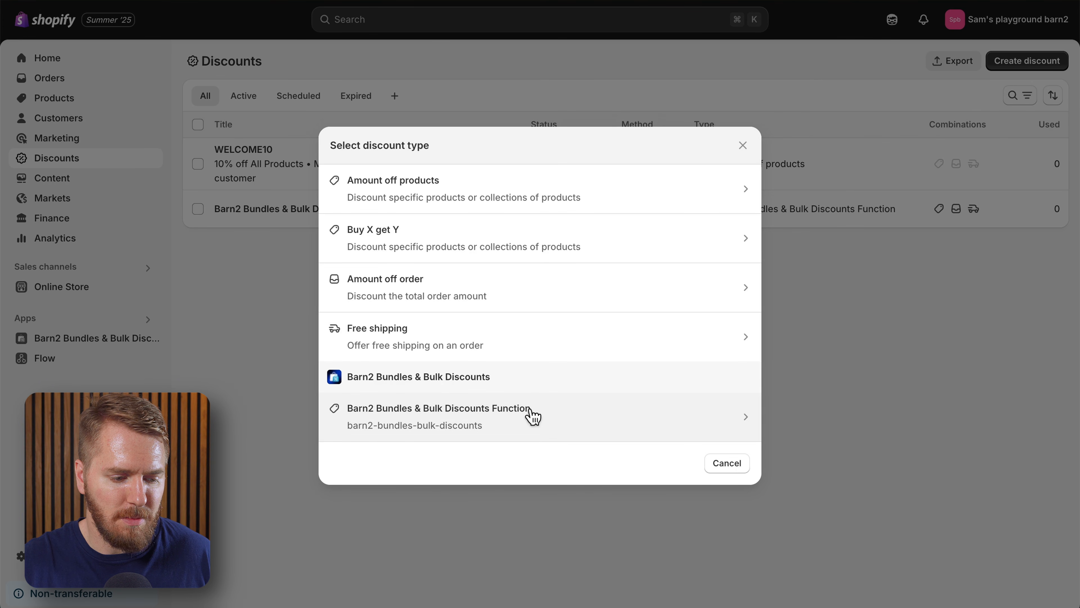
Step: Start a new Buy X get Y discount as an automatic discount titled "Buy X get Y"
click(568, 246)
scroll(565, 209, down, 2)
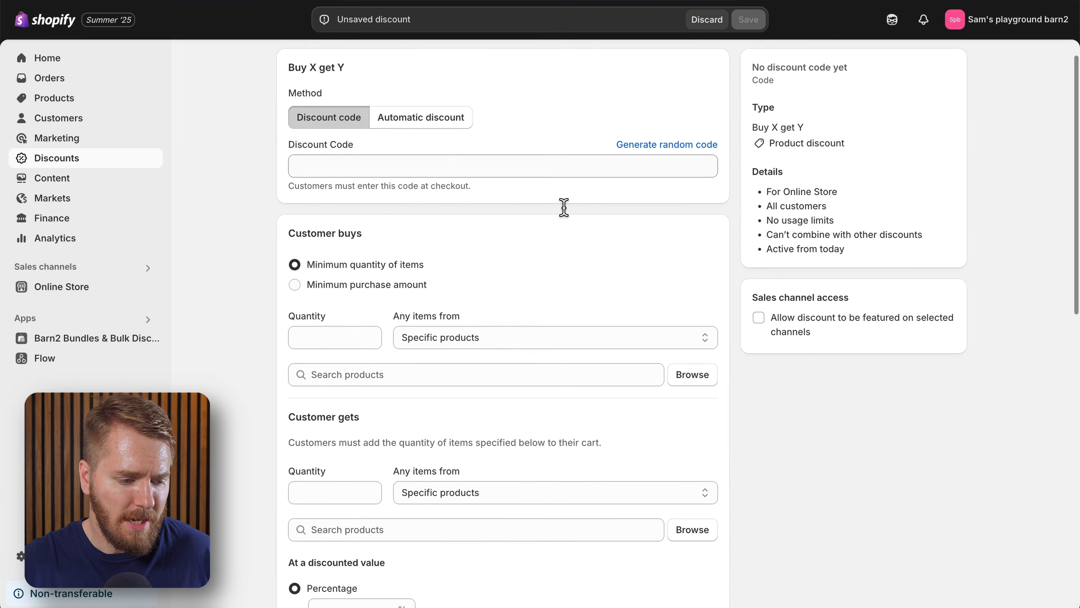
scroll(569, 217, up, 2)
click(421, 149)
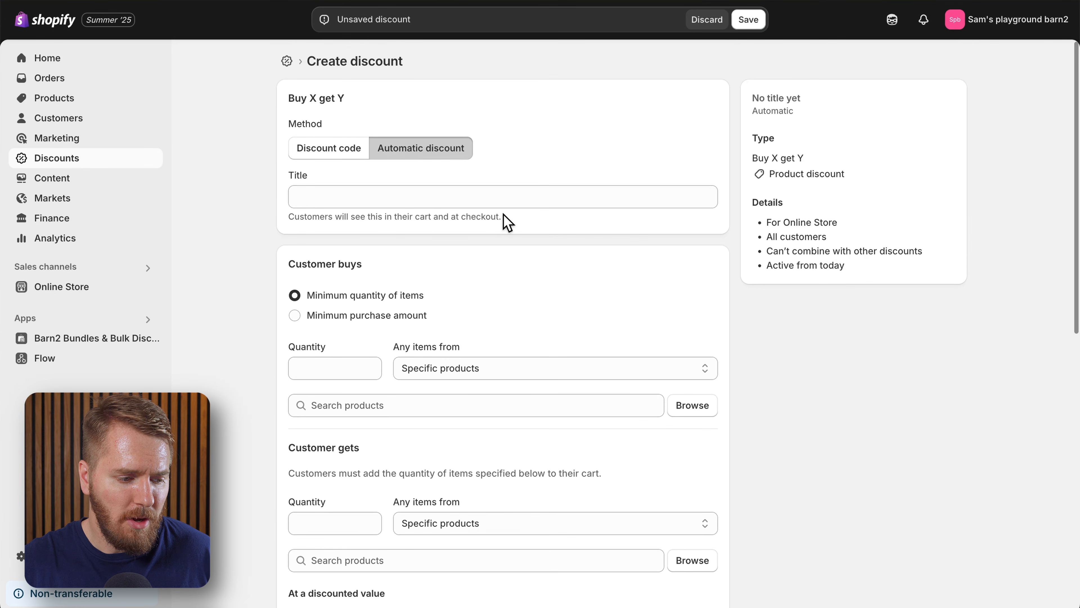
click(463, 196)
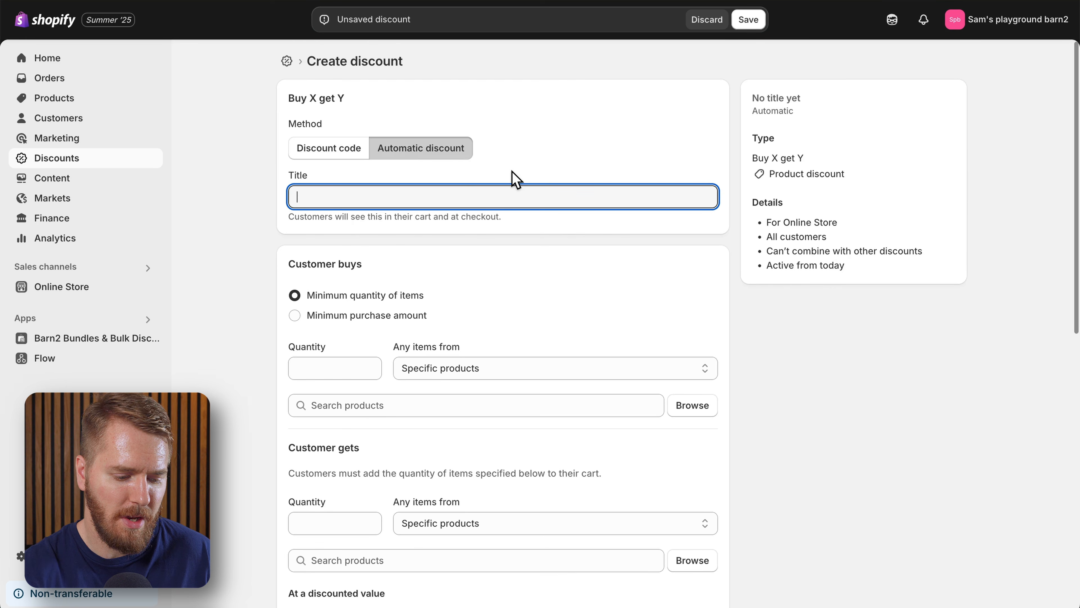
text(Buy X)
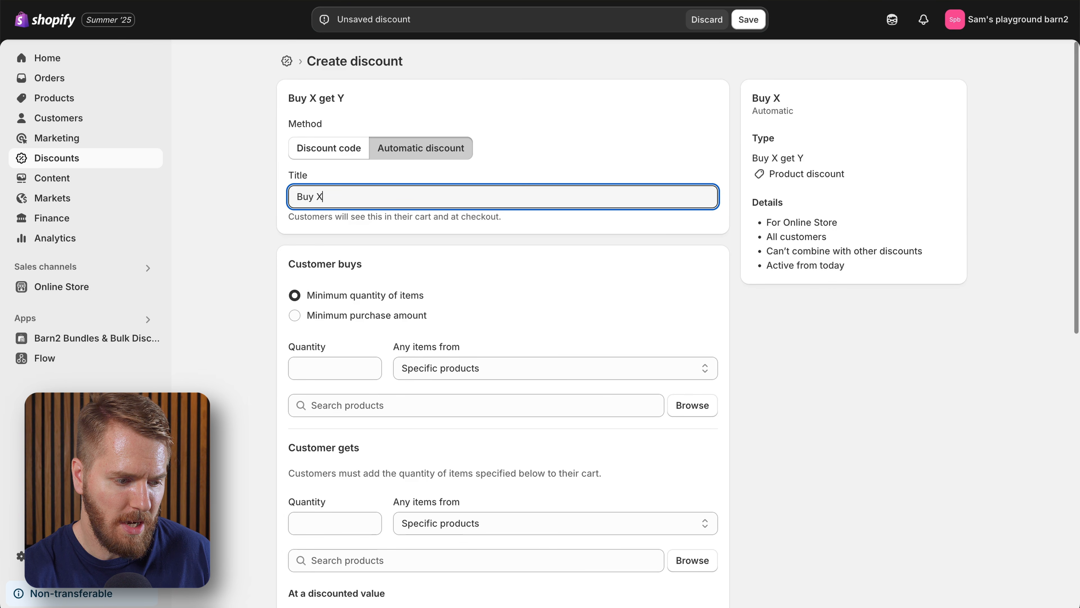
text( get Y)
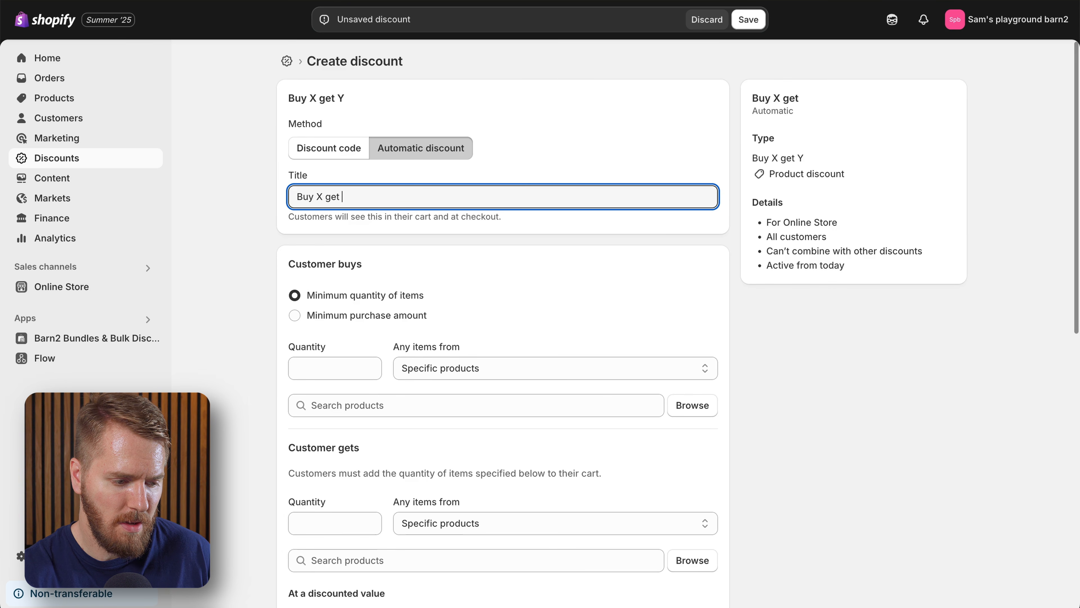
scroll(476, 221, down, 2)
click(476, 221)
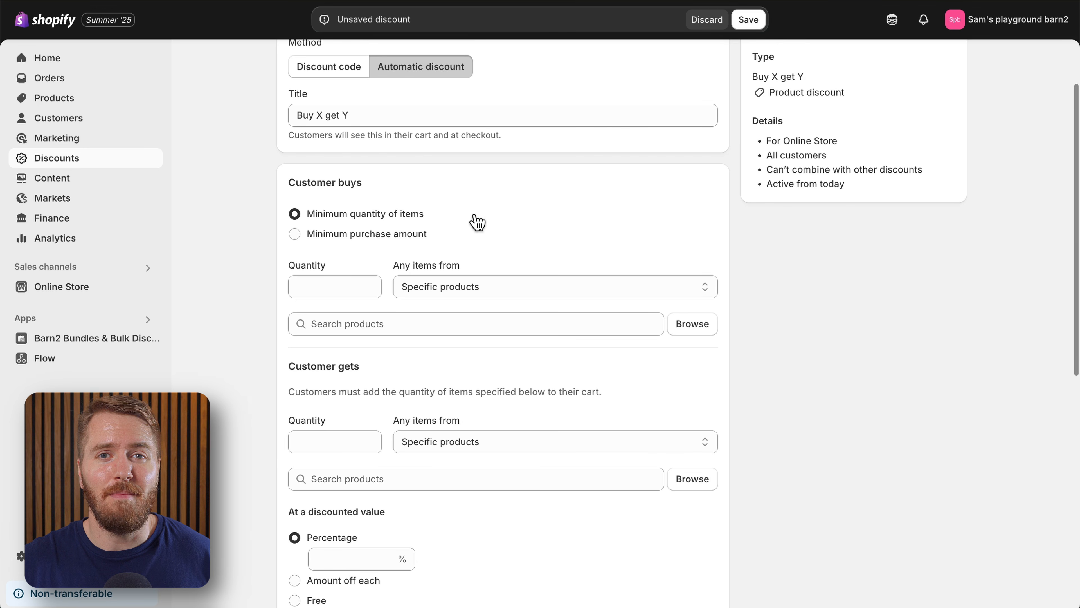
Step: Base the customer's qualifying condition on a minimum purchase amount of £100
click(294, 233)
click(330, 288)
text(100)
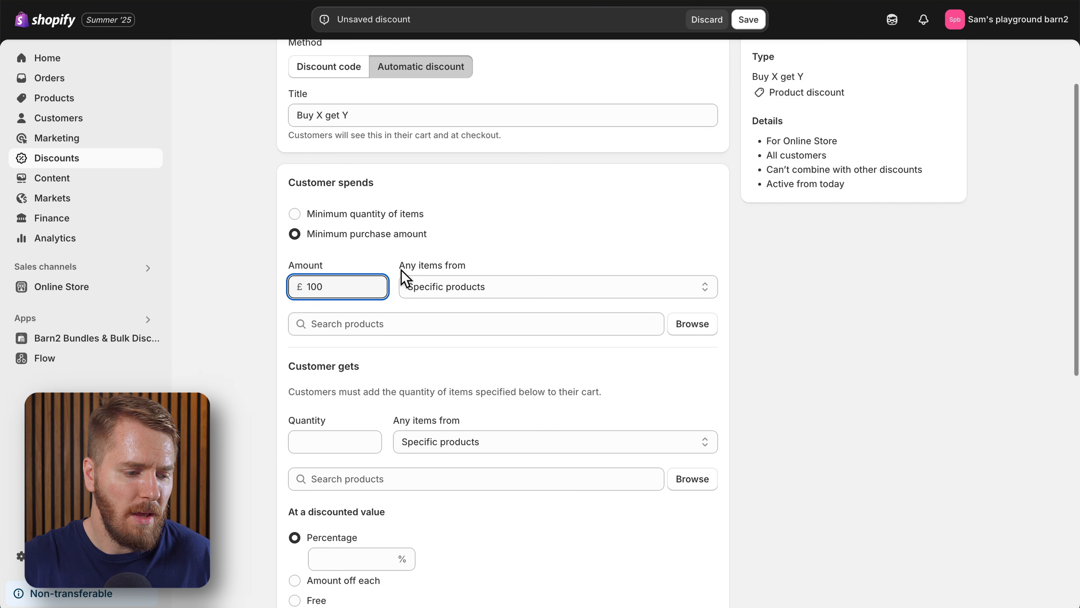
Step: Make the qualifying spend apply to items from specific collections and add the All Products collection
click(446, 287)
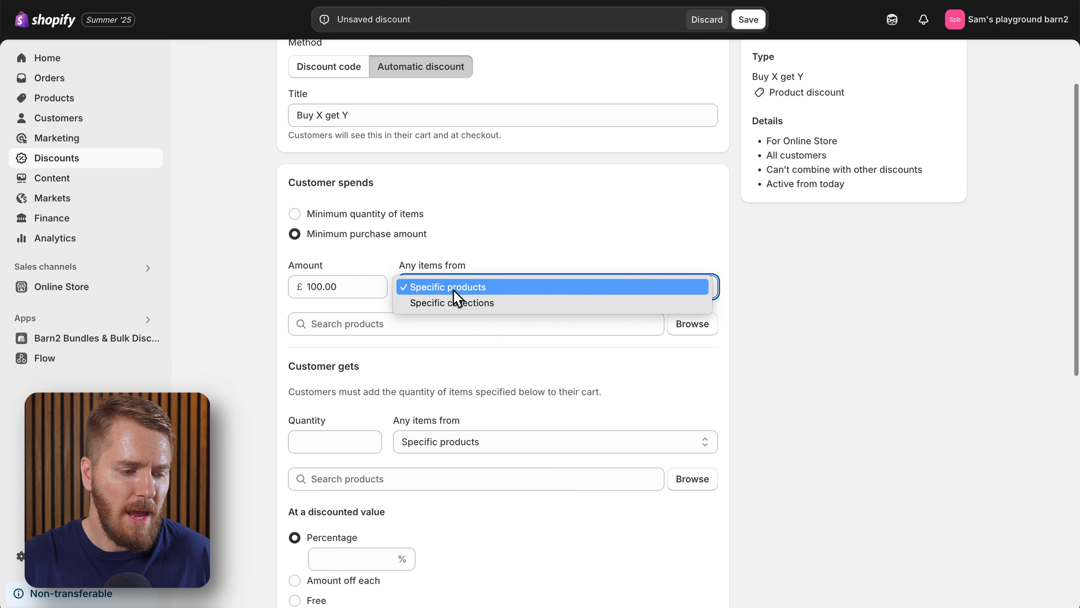
click(521, 303)
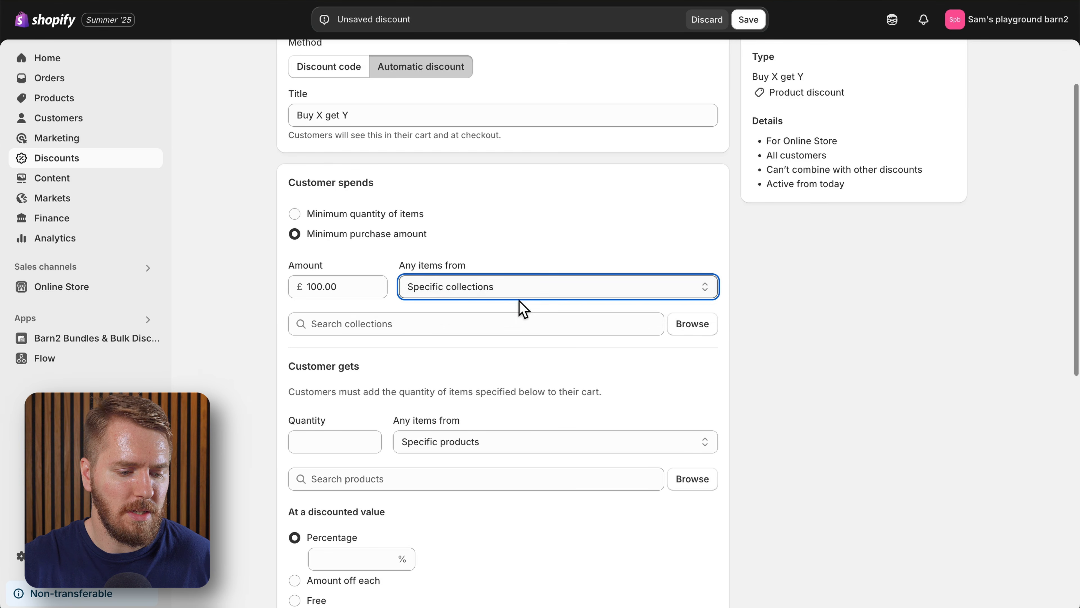
click(692, 324)
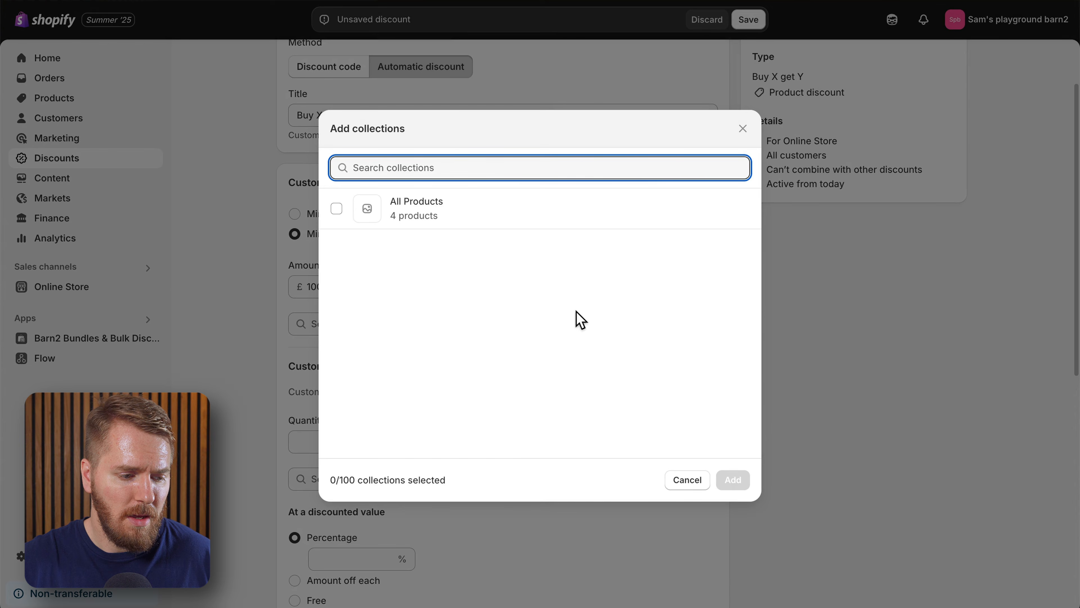
click(343, 214)
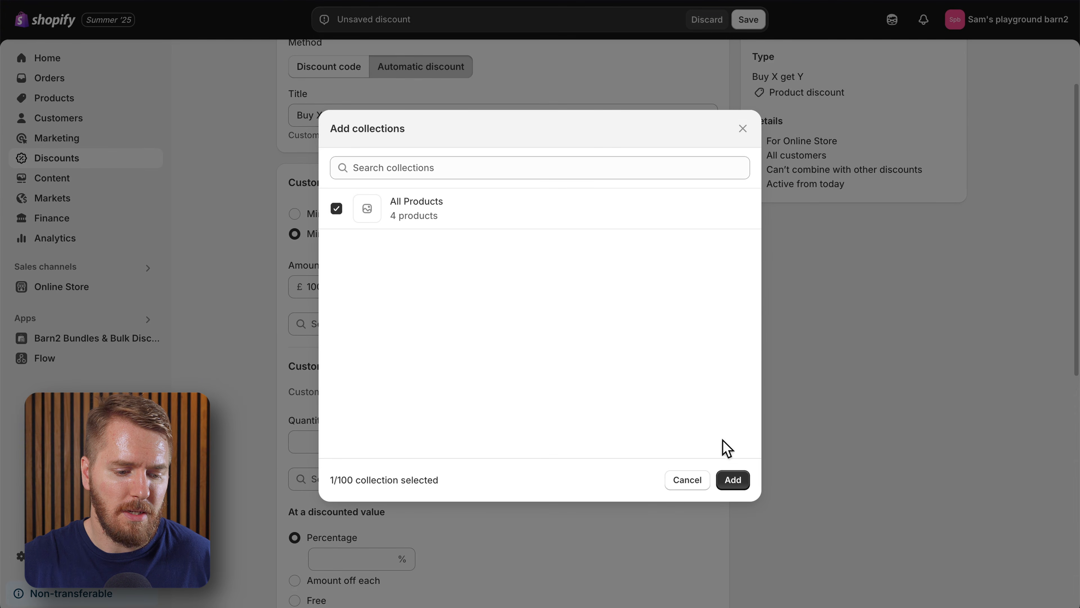
click(736, 484)
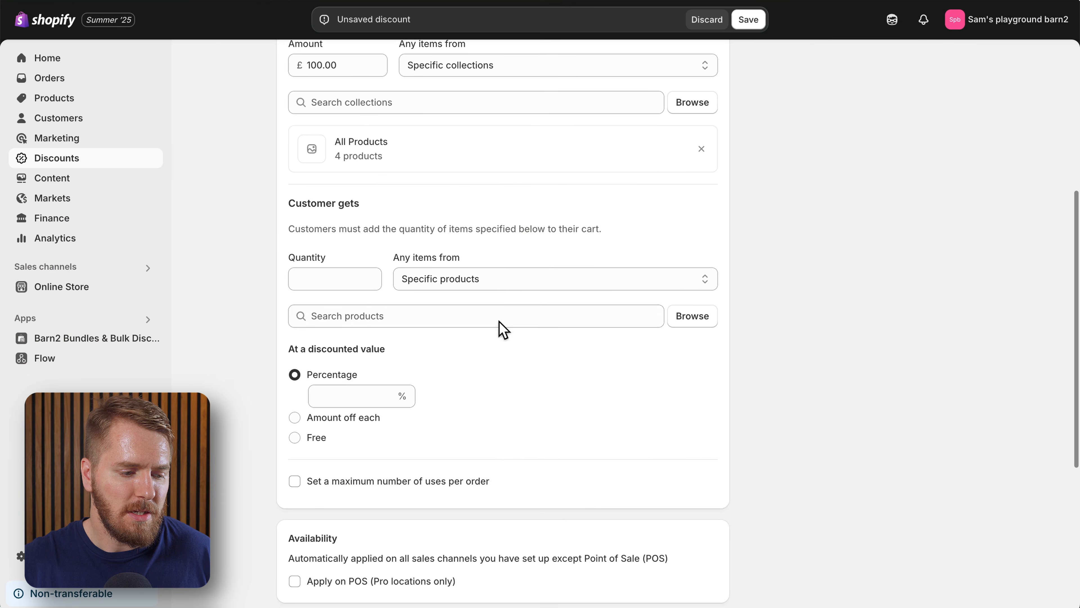
Step: Set the quantity the customer gets to 1 from specific products and add the Barn2 Beanie as that product
scroll(499, 328, down, 1)
click(347, 249)
text(1)
click(494, 251)
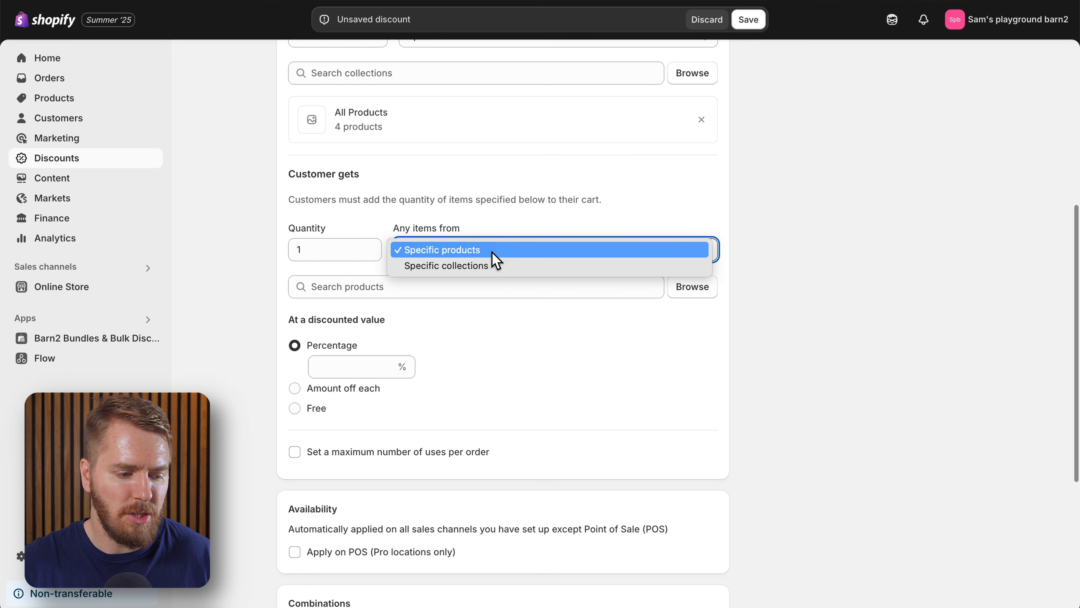
click(502, 255)
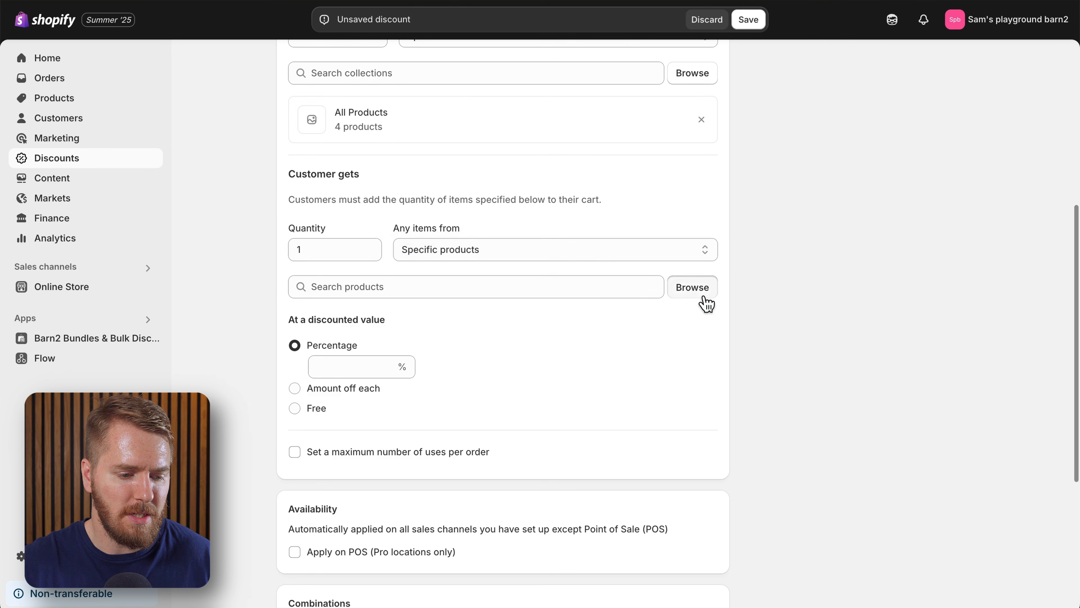
click(698, 294)
click(336, 247)
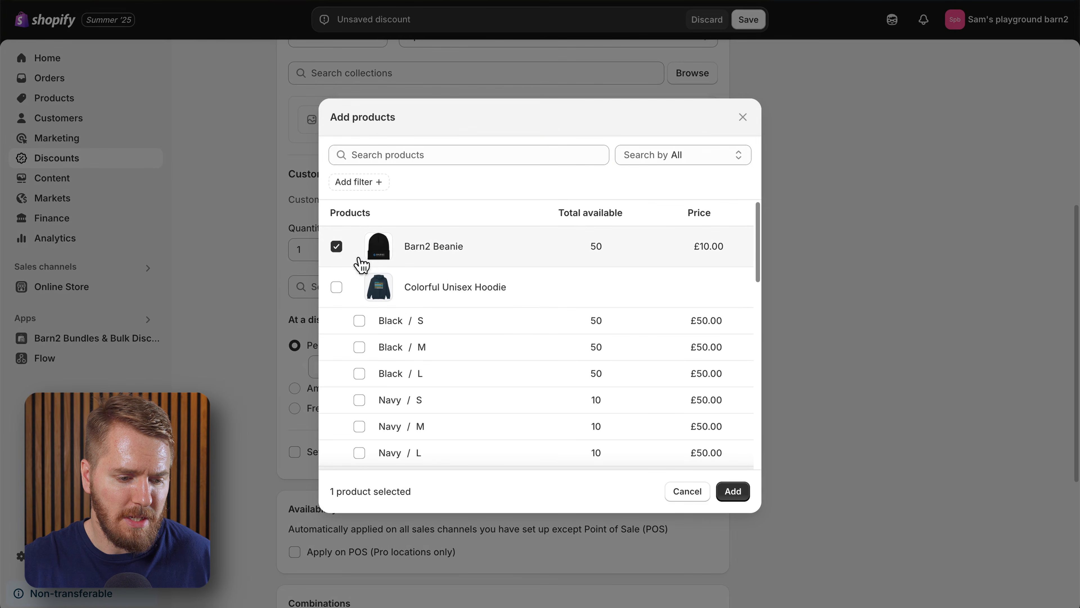
click(739, 493)
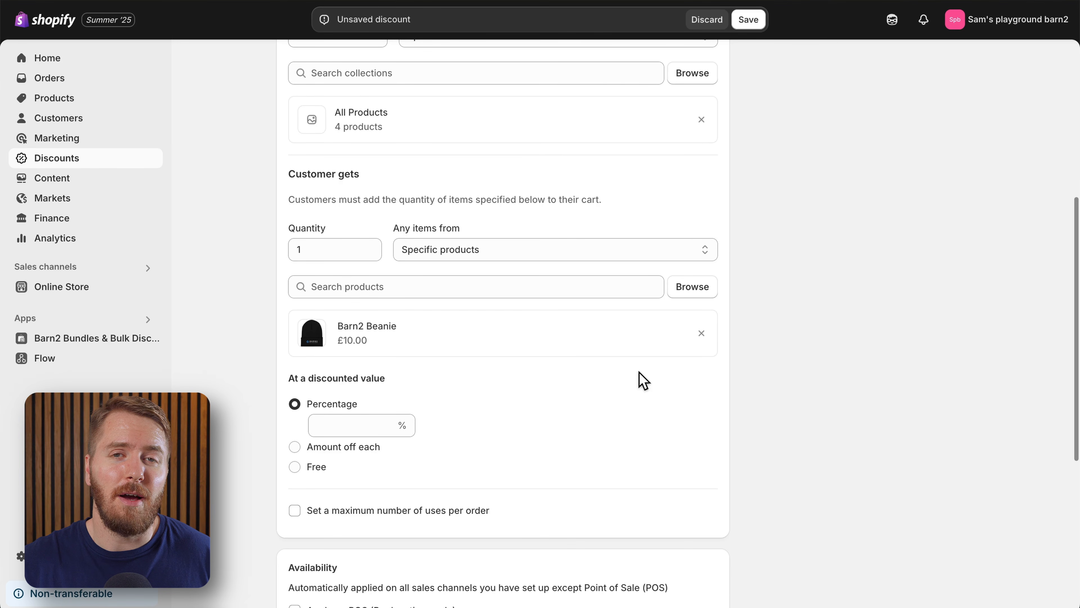
Step: Try the beanie's discounted value as a percentage, then as £6.00 off each item
scroll(638, 411, down, 5)
click(365, 214)
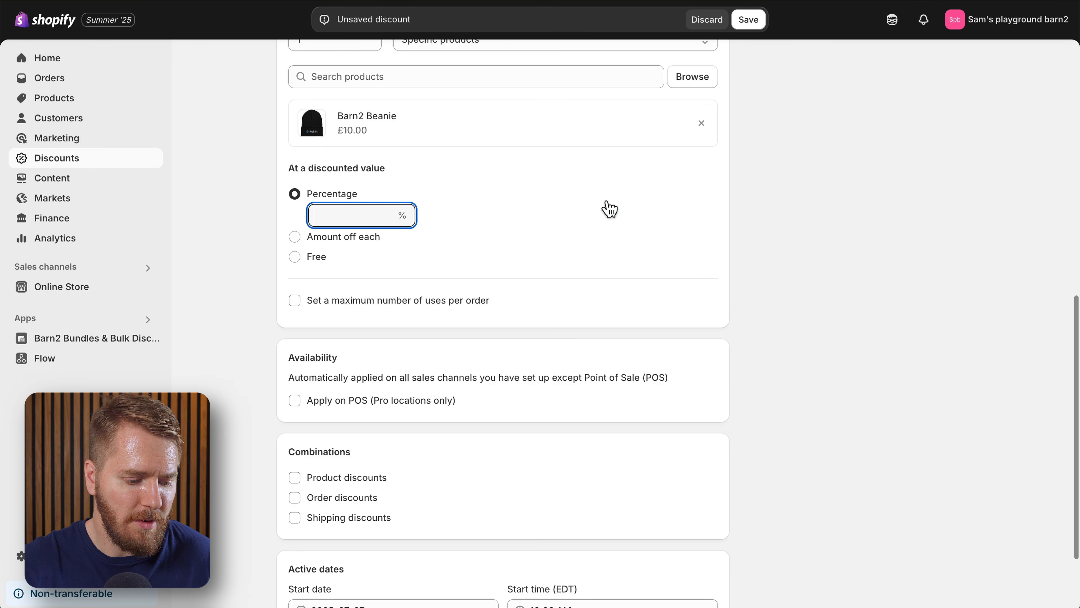
text(100)
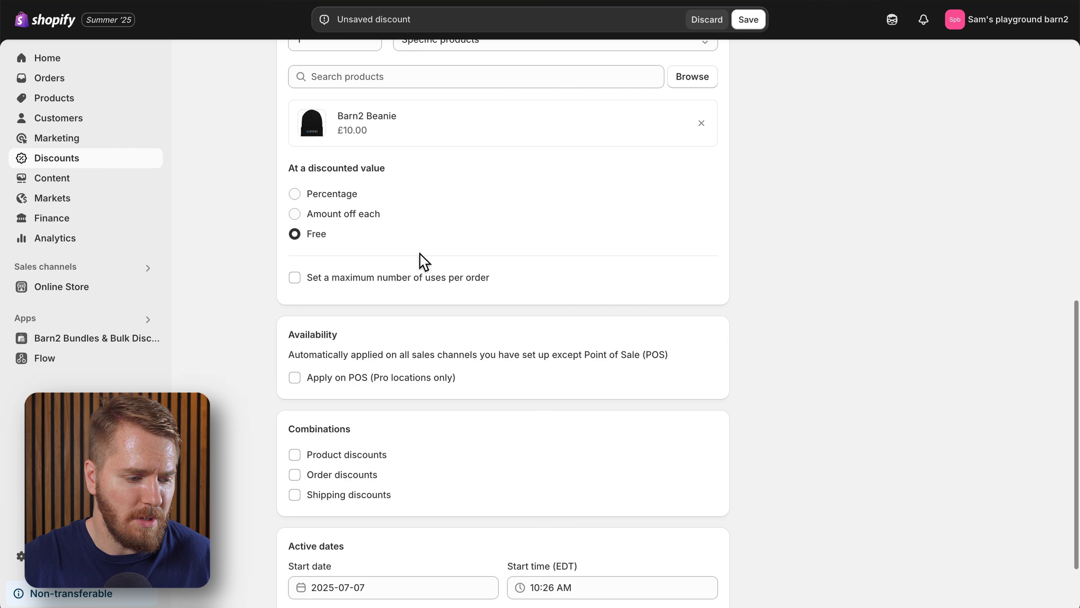
click(295, 194)
click(358, 215)
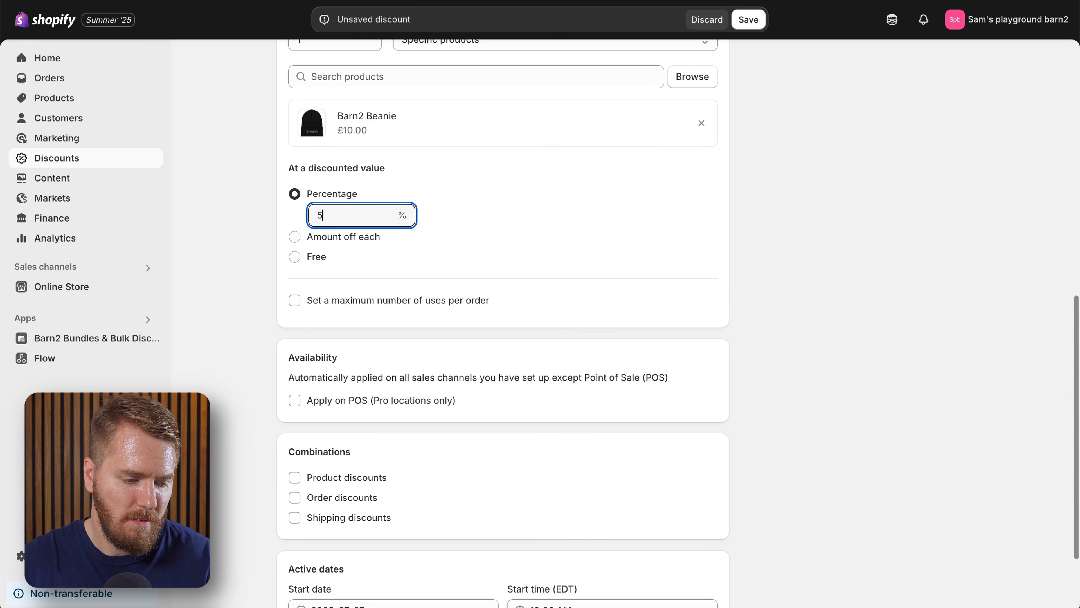
click(425, 235)
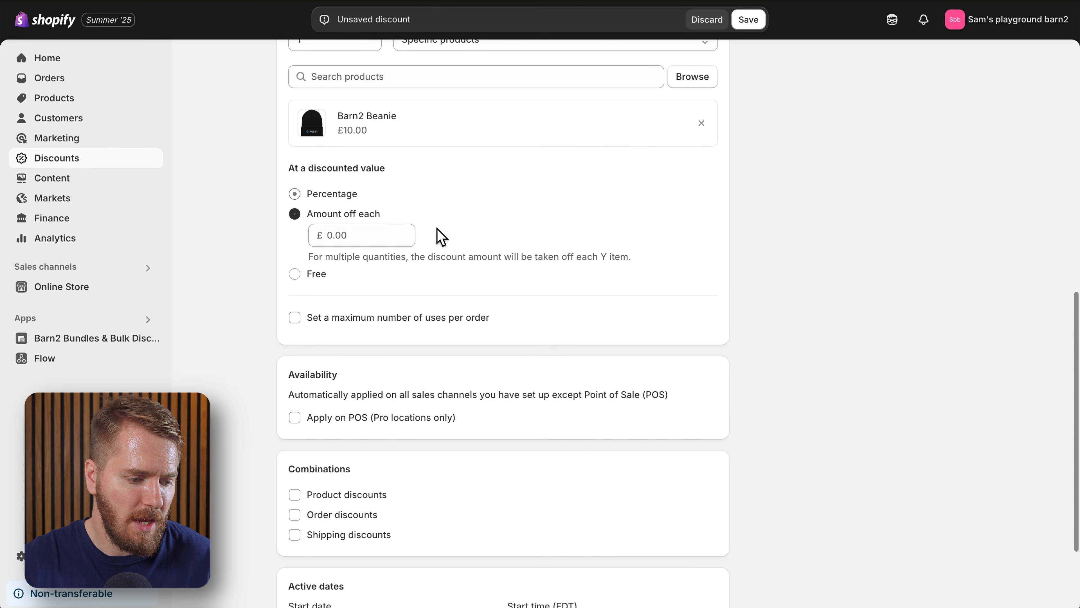
click(366, 234)
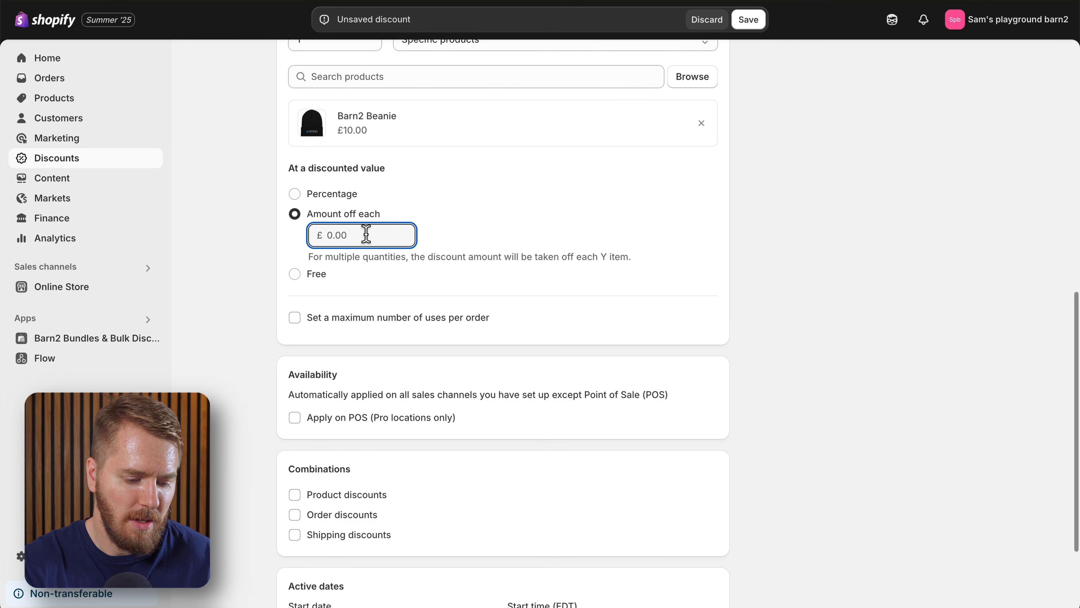
click(477, 220)
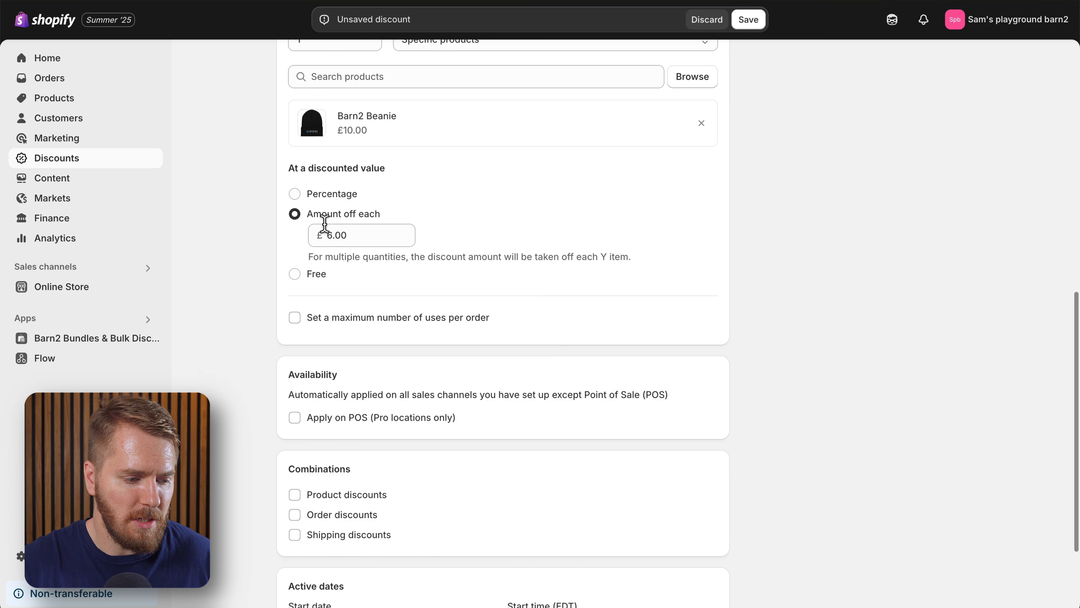
Step: Make the beanie free with a maximum of 1 use per order, and save the Buy X get Y discount
click(296, 275)
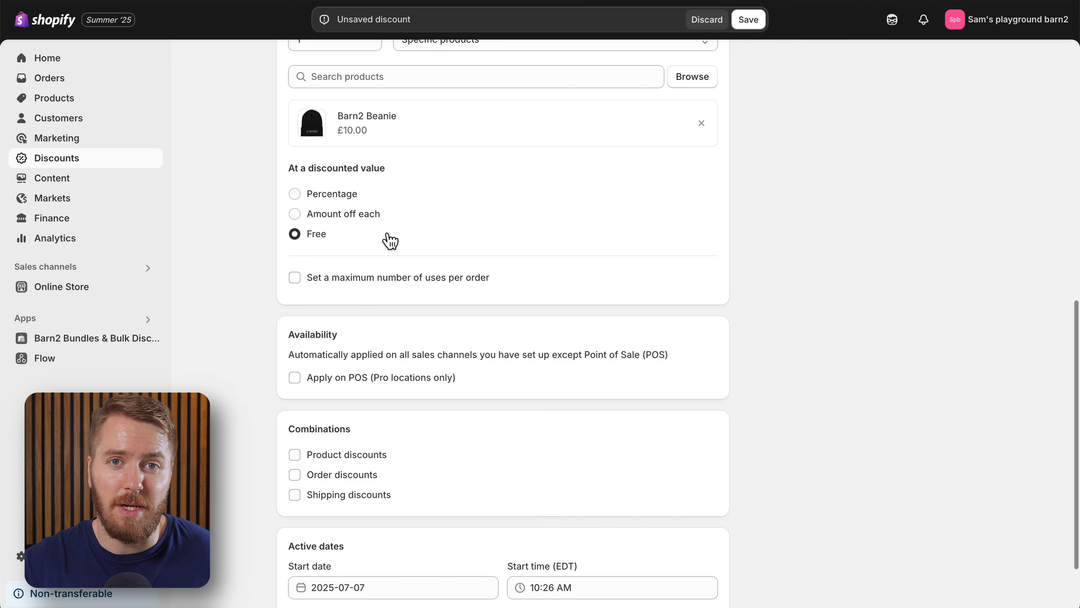
click(295, 278)
click(504, 321)
scroll(459, 343, down, 3)
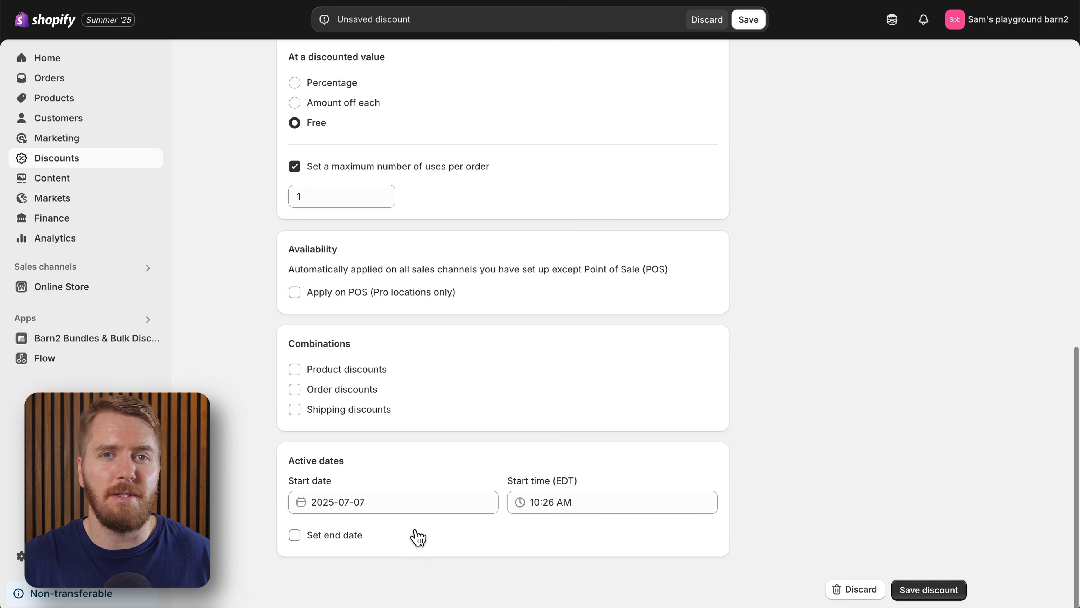
click(936, 589)
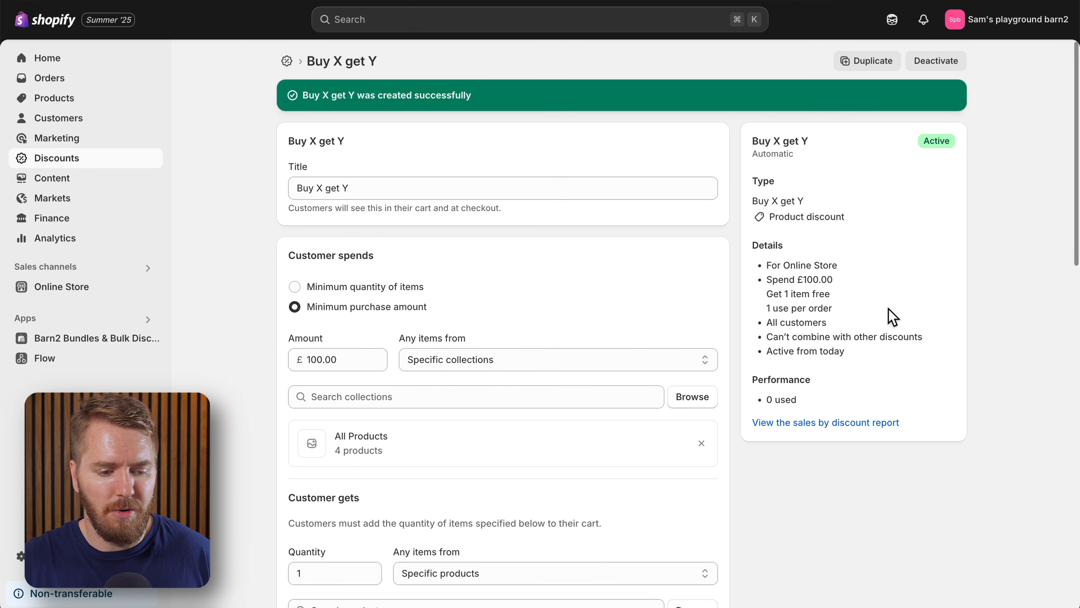
scroll(994, 313, down, 1)
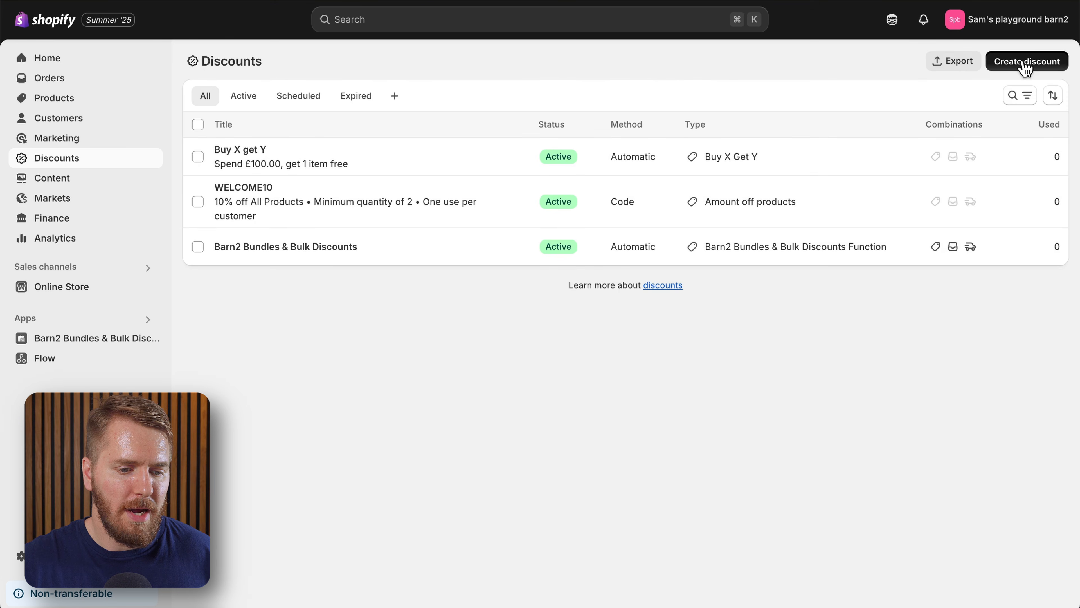
Step: Examine the settings of a new Amount off order discount under both the discount code and automatic methods
click(1024, 62)
click(444, 297)
scroll(536, 278, down, 3)
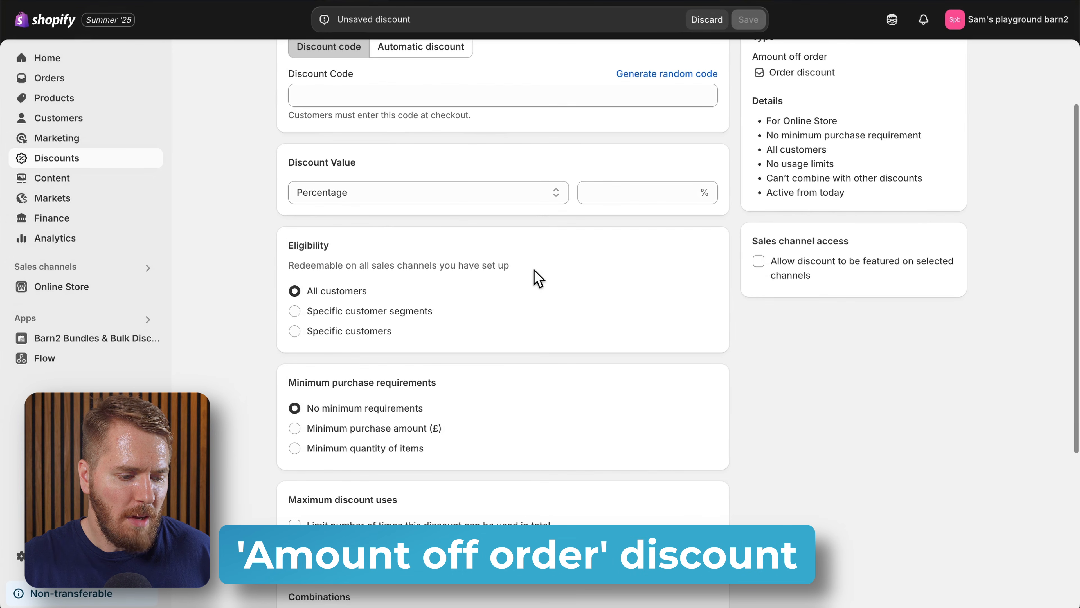
scroll(537, 279, up, 2)
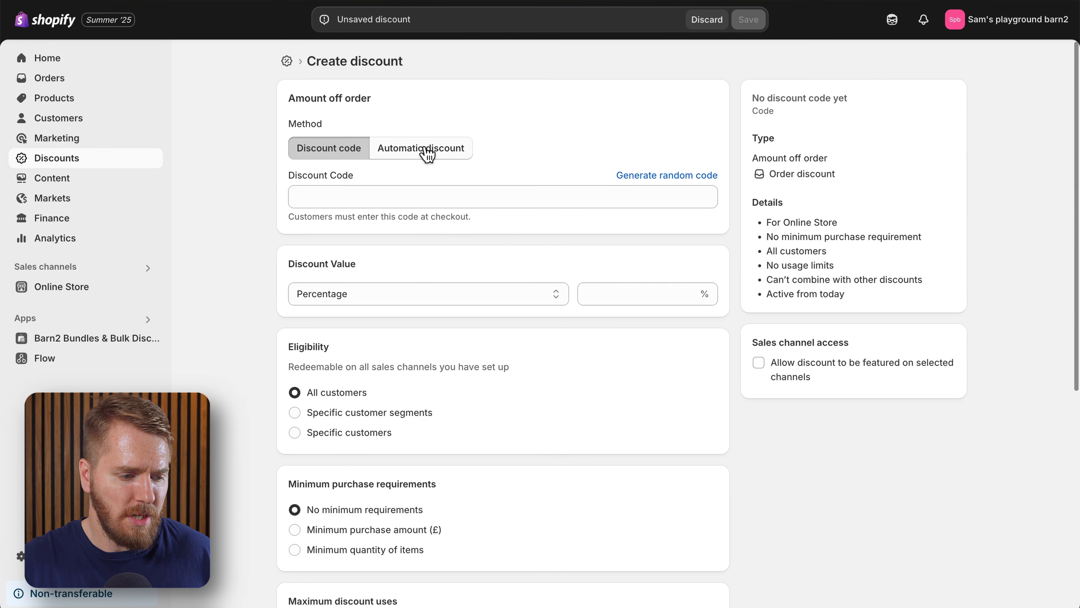
click(426, 149)
click(324, 157)
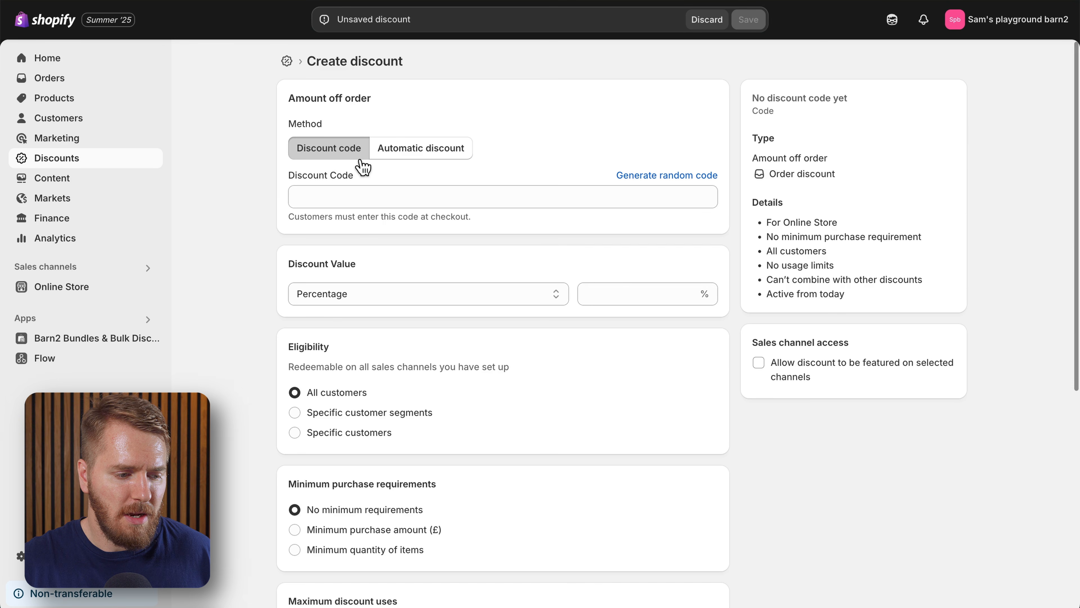
click(414, 165)
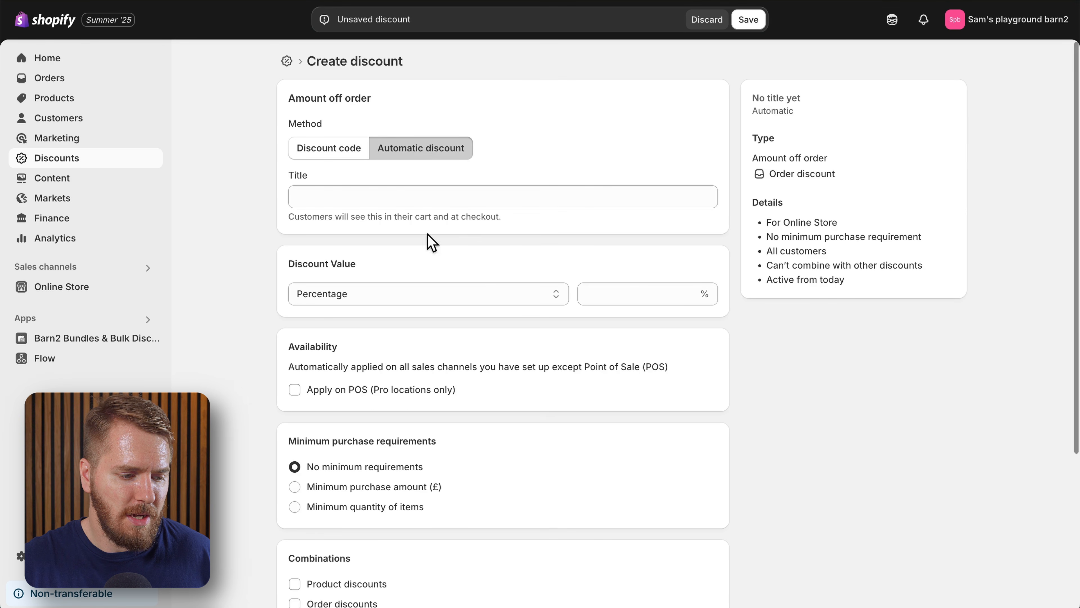
scroll(447, 234, down, 3)
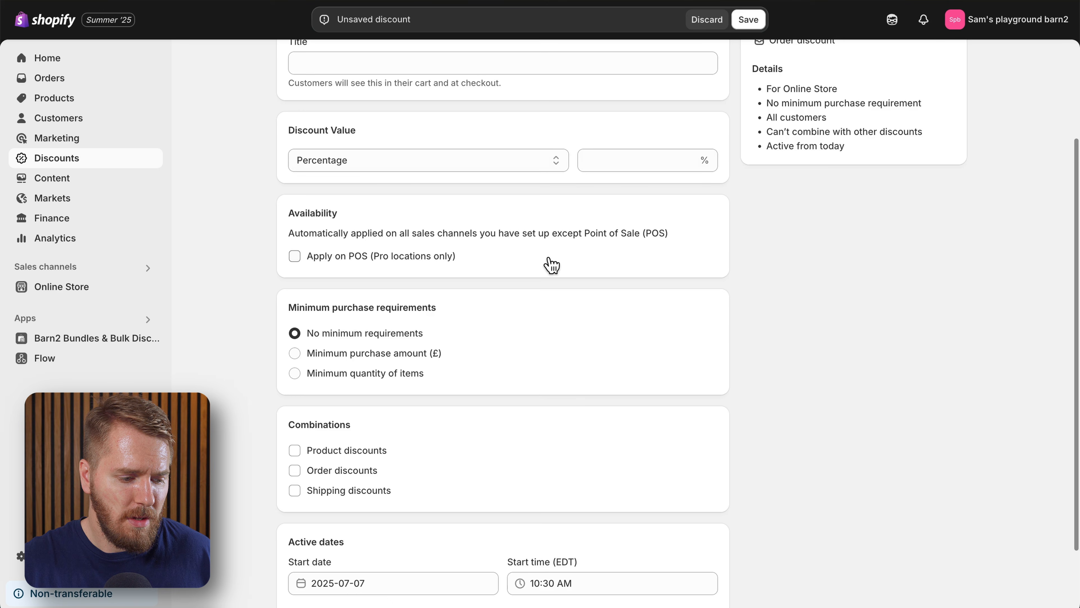
scroll(550, 268, down, 2)
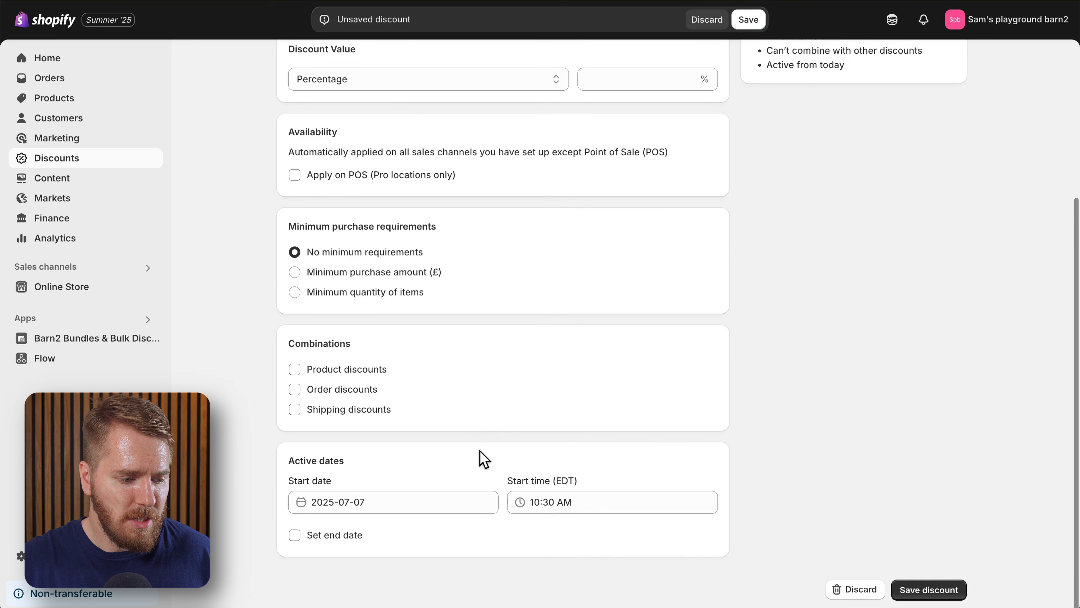
scroll(476, 415, up, 5)
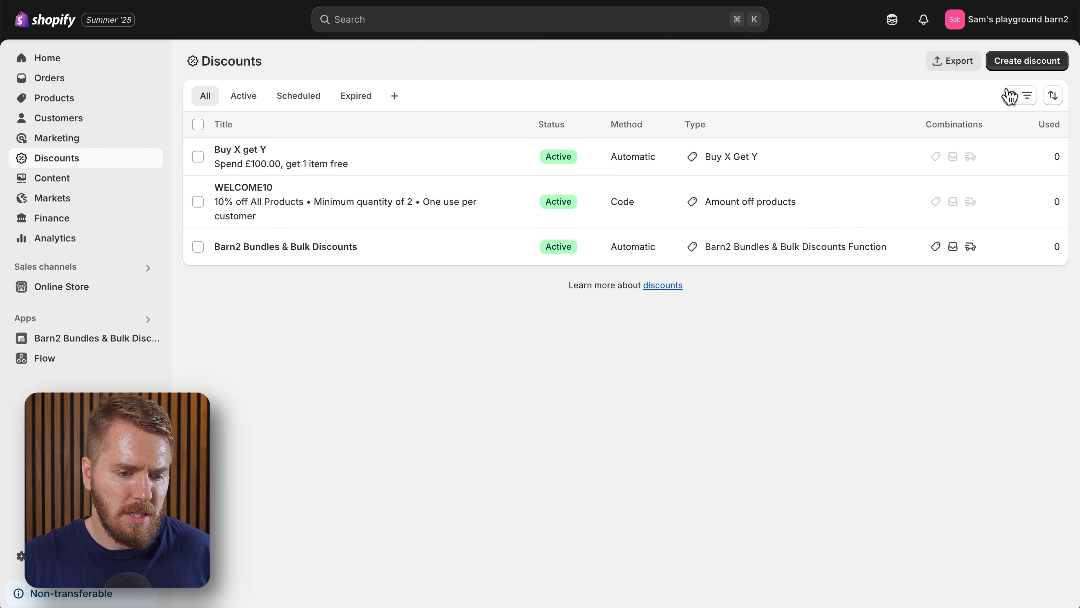
Step: Start a Free shipping discount with the code "Free Shipping" that applies to all countries
click(1024, 65)
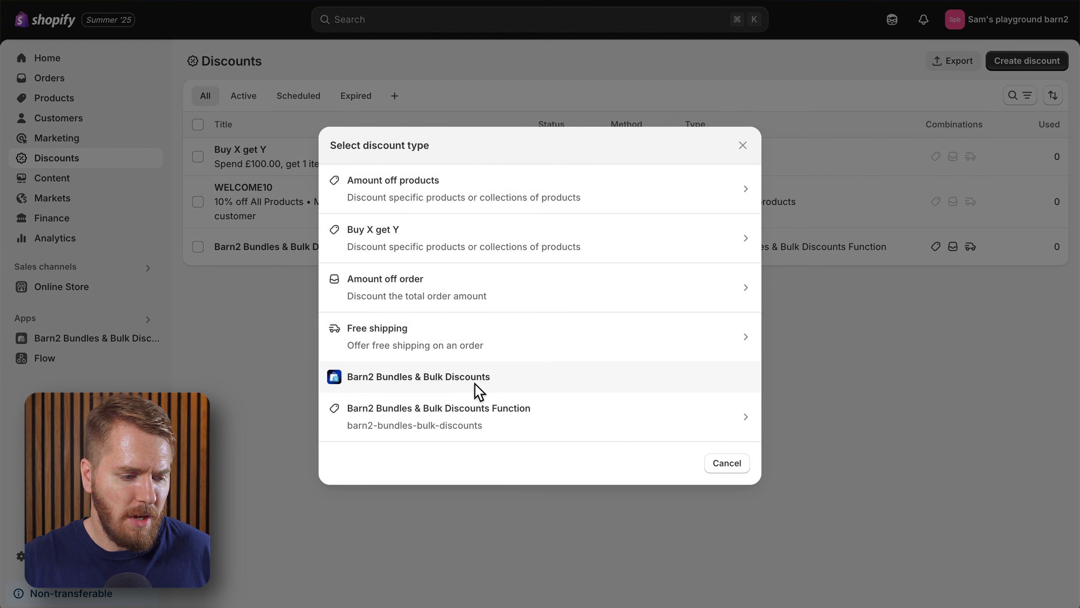
click(473, 352)
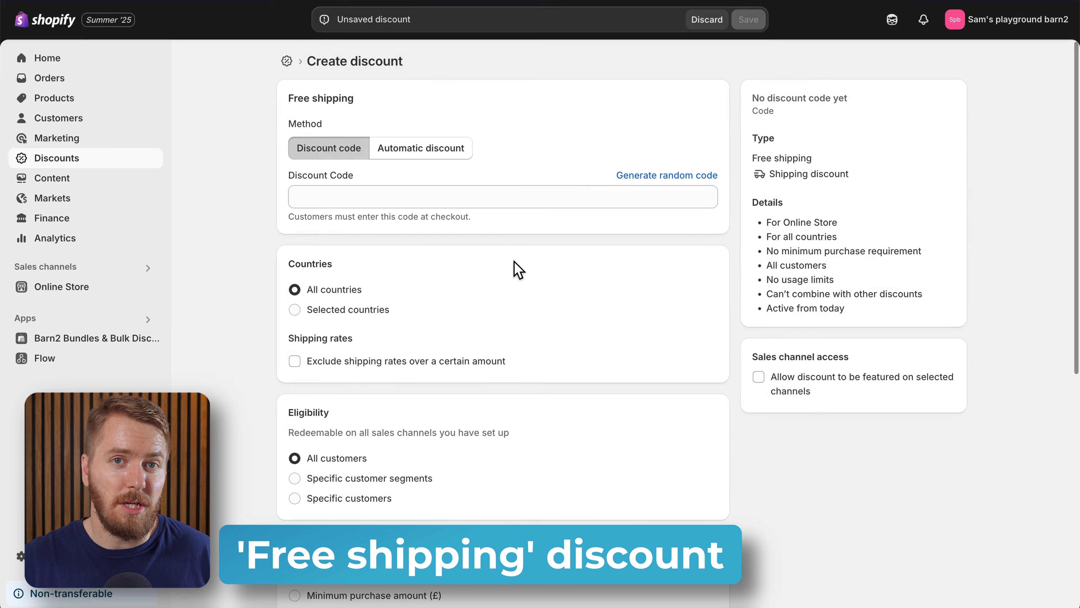
click(402, 197)
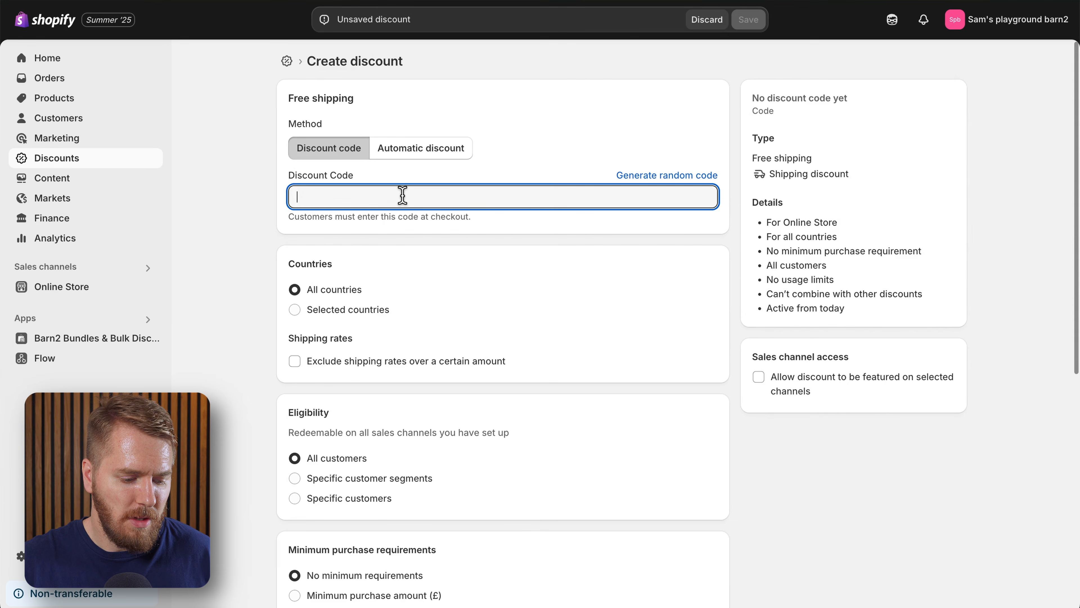
text(Free Shipping)
click(295, 311)
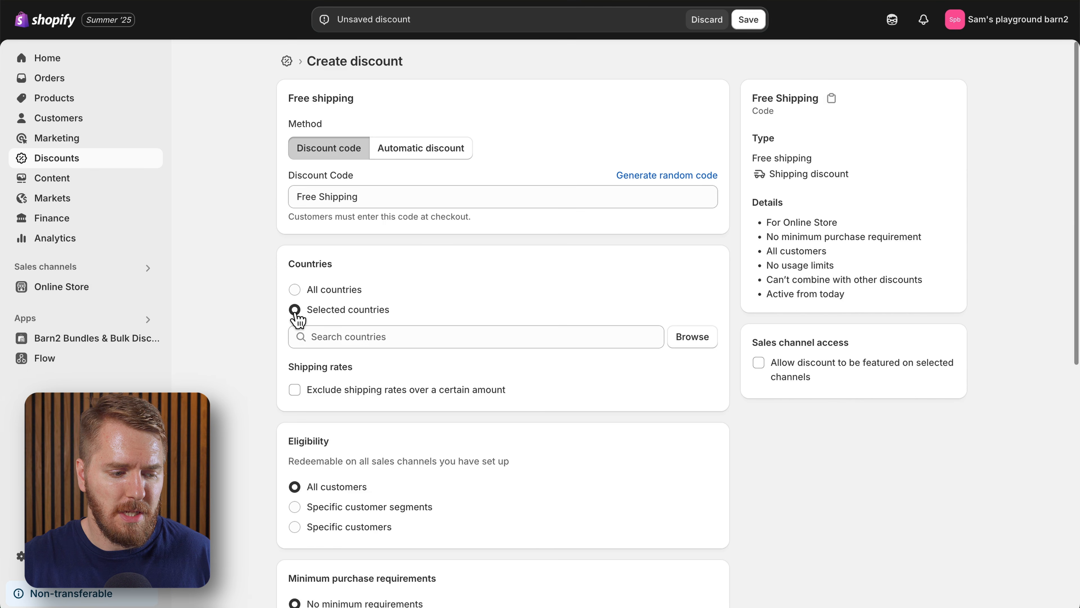
click(295, 290)
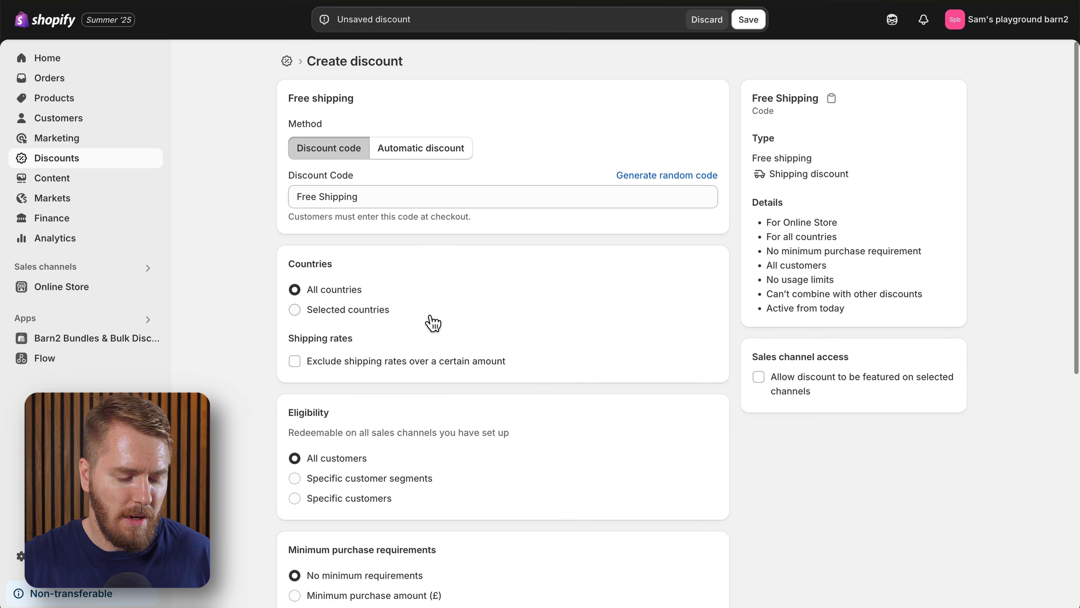
Step: Exclude shipping rates over £50 from the free shipping discount
scroll(435, 317, down, 3)
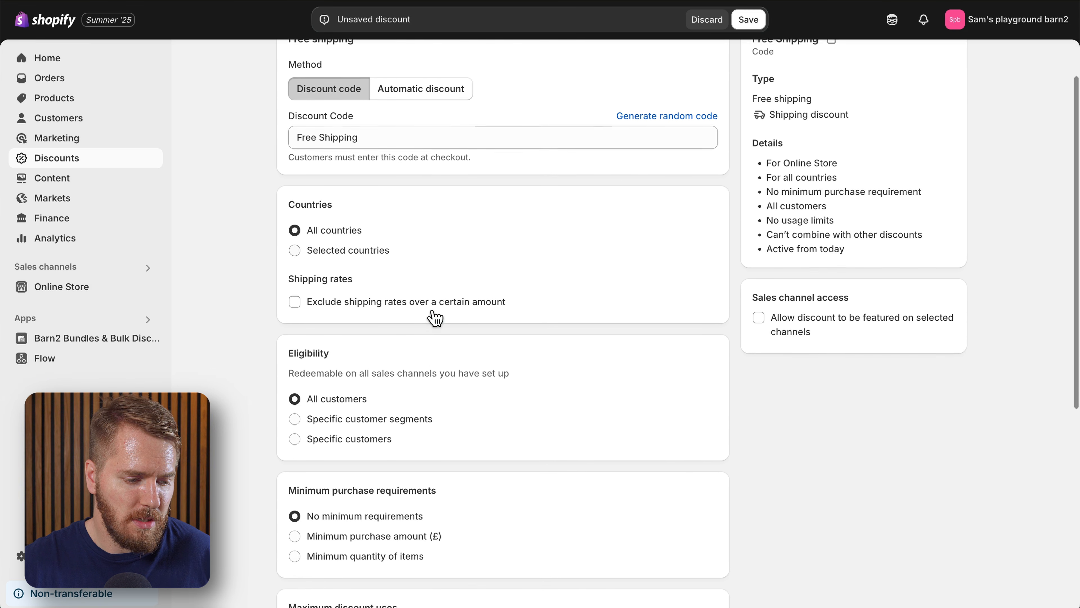
click(295, 250)
click(364, 272)
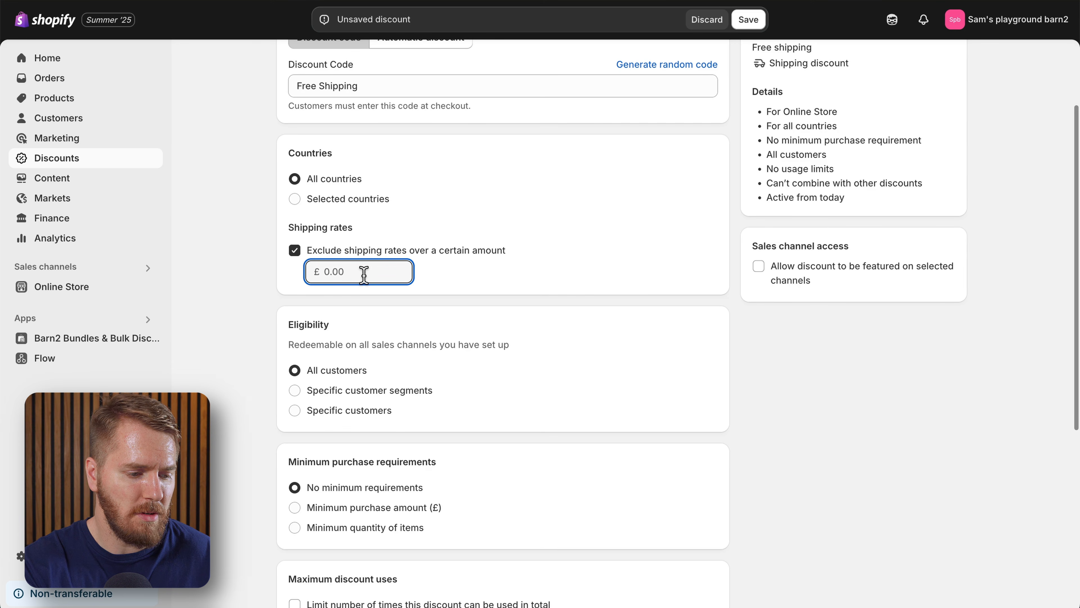
text(50)
click(491, 290)
scroll(473, 304, down, 3)
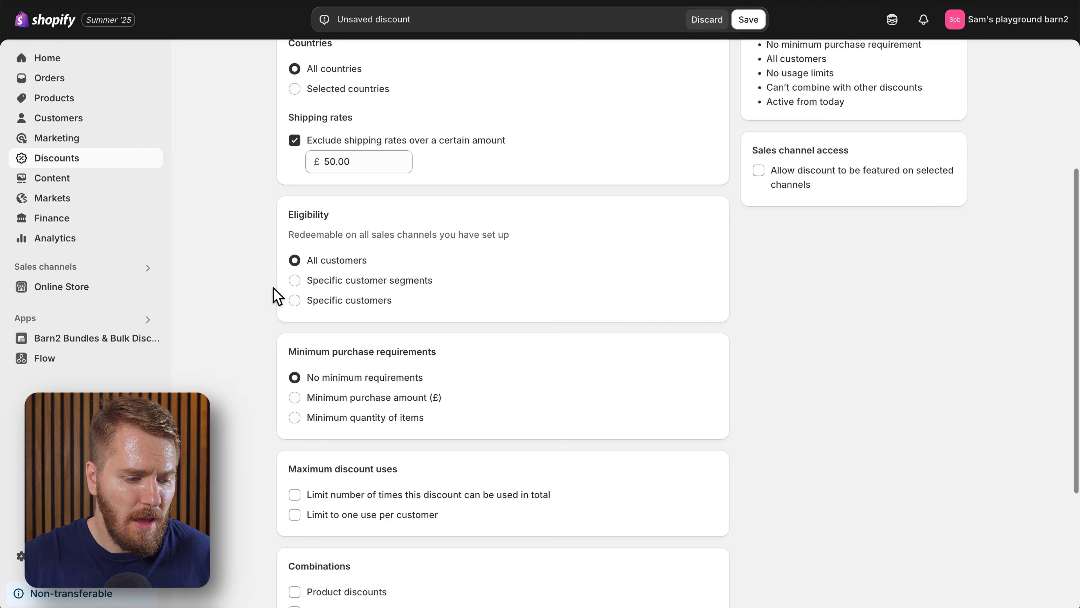
Step: Leave the free shipping discount open to all customers and require a minimum purchase amount of £200
click(295, 280)
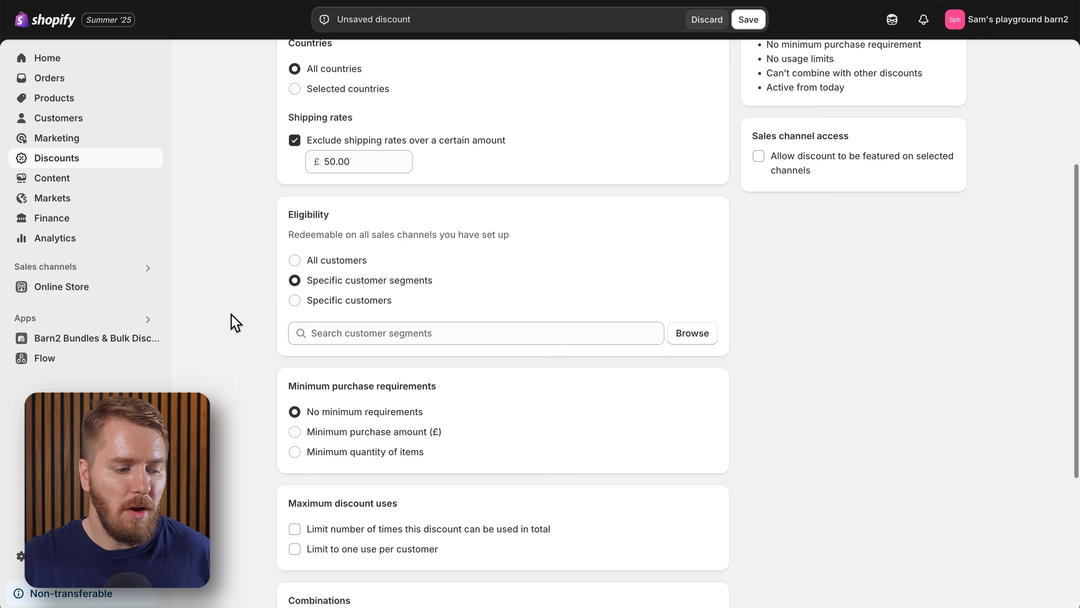
click(295, 260)
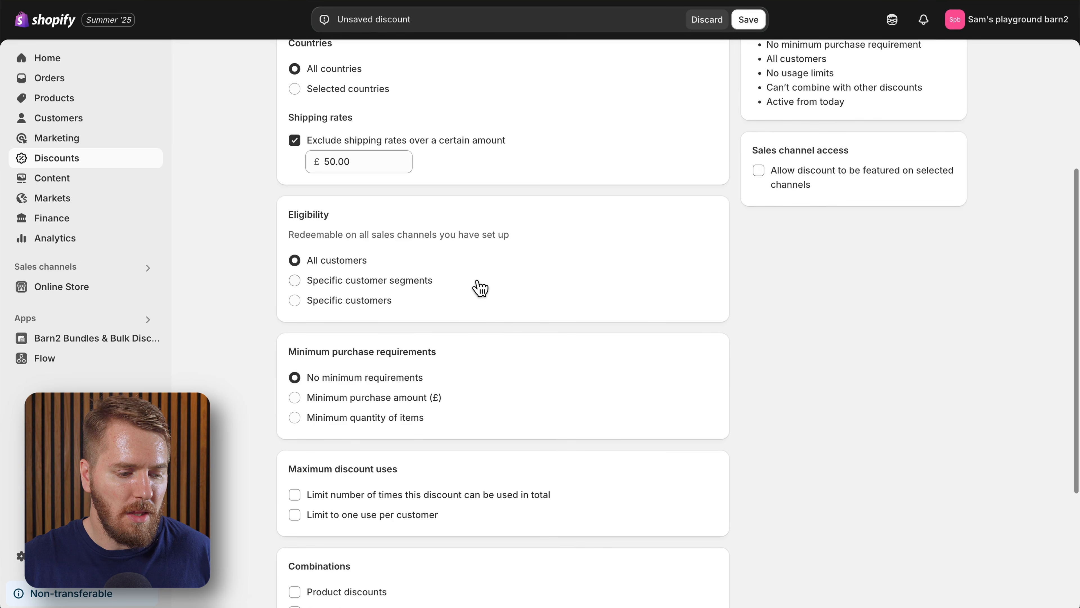
scroll(478, 288, down, 3)
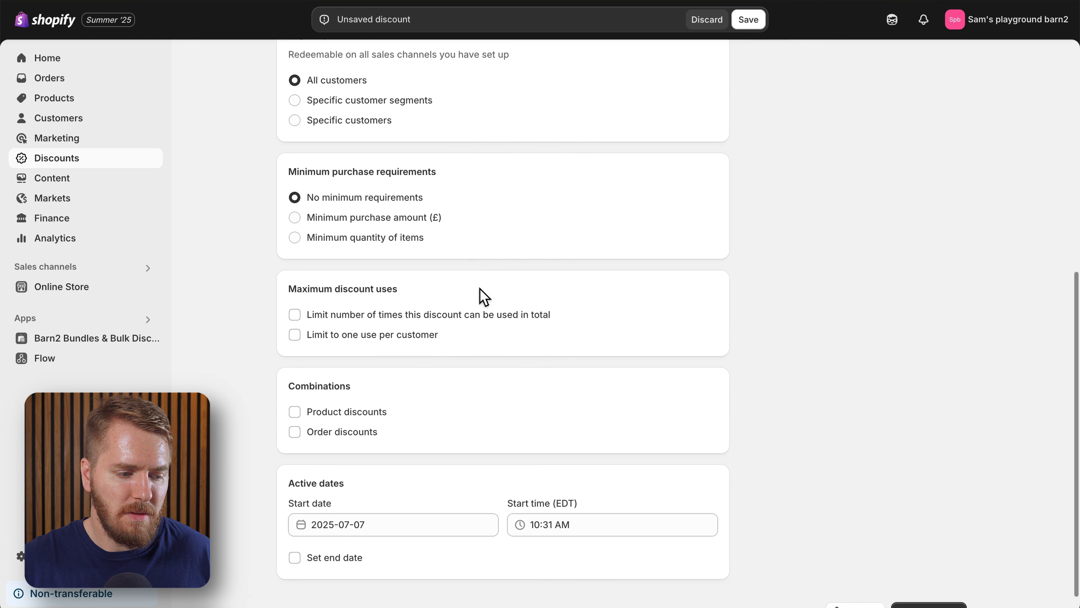
click(294, 217)
click(390, 239)
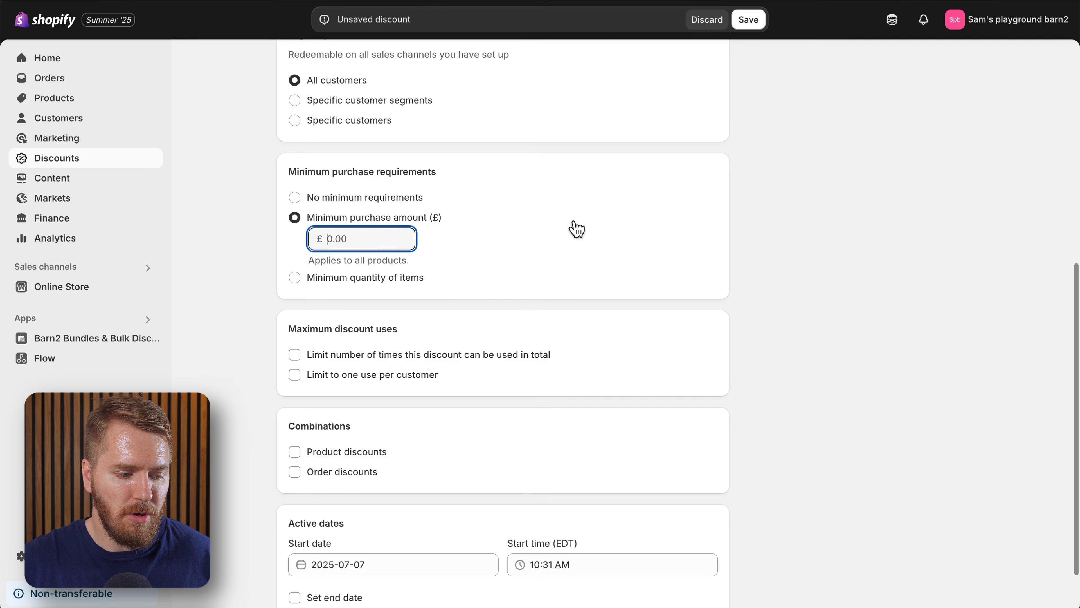
text(200)
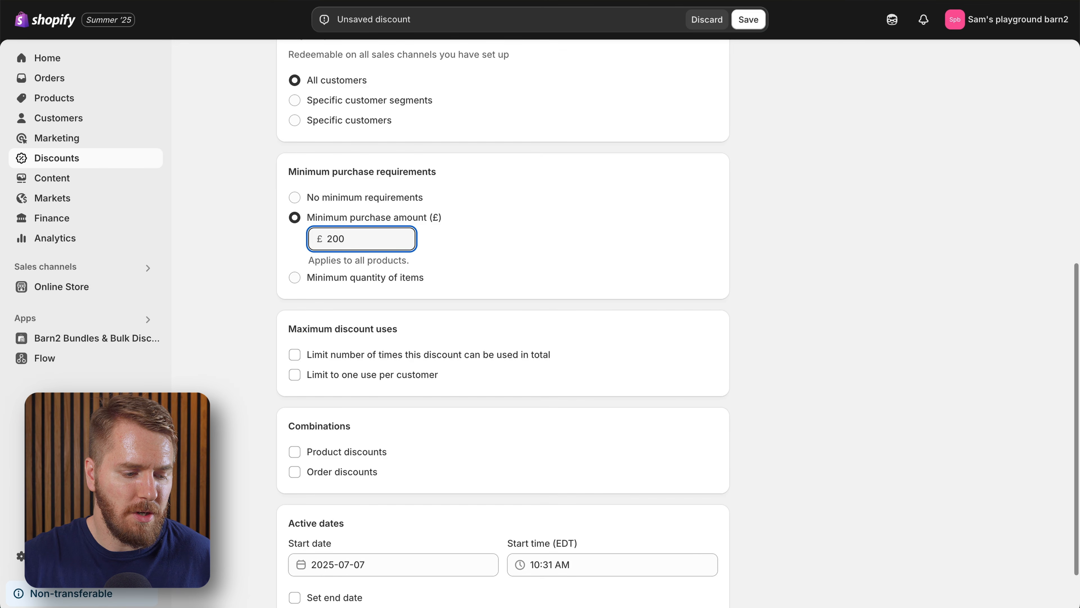
click(608, 215)
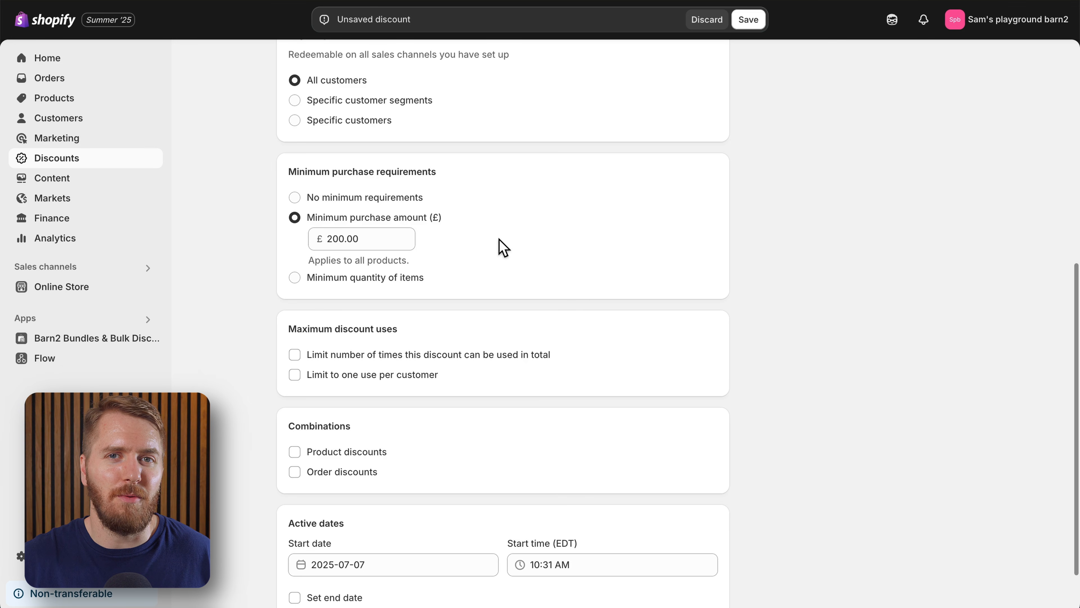
Step: Allow the free shipping code to combine with product discounts and check which existing discounts it can combine with
scroll(475, 324, down, 2)
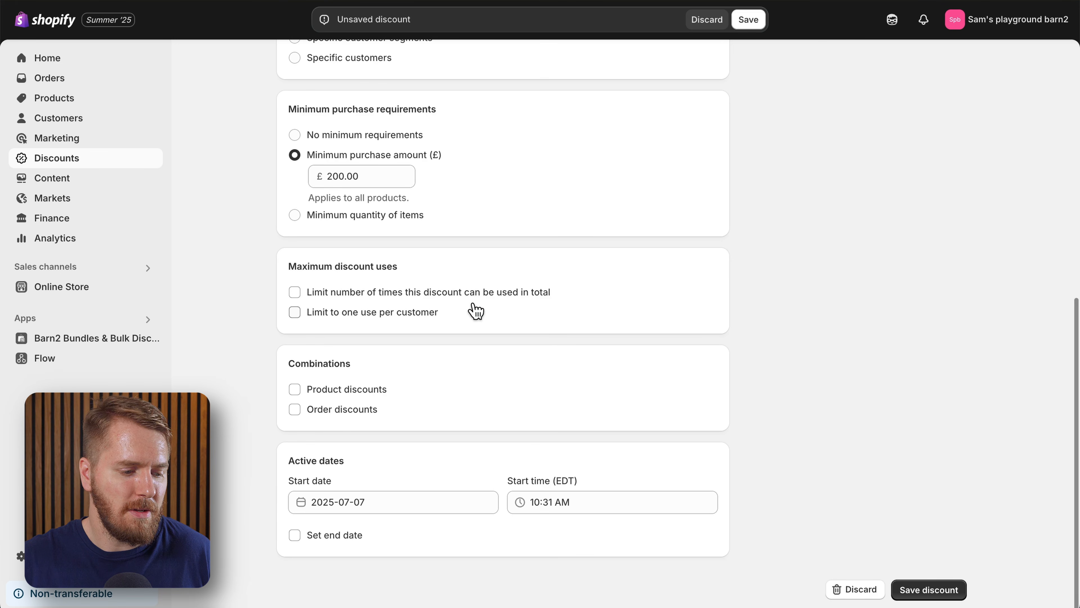
click(344, 389)
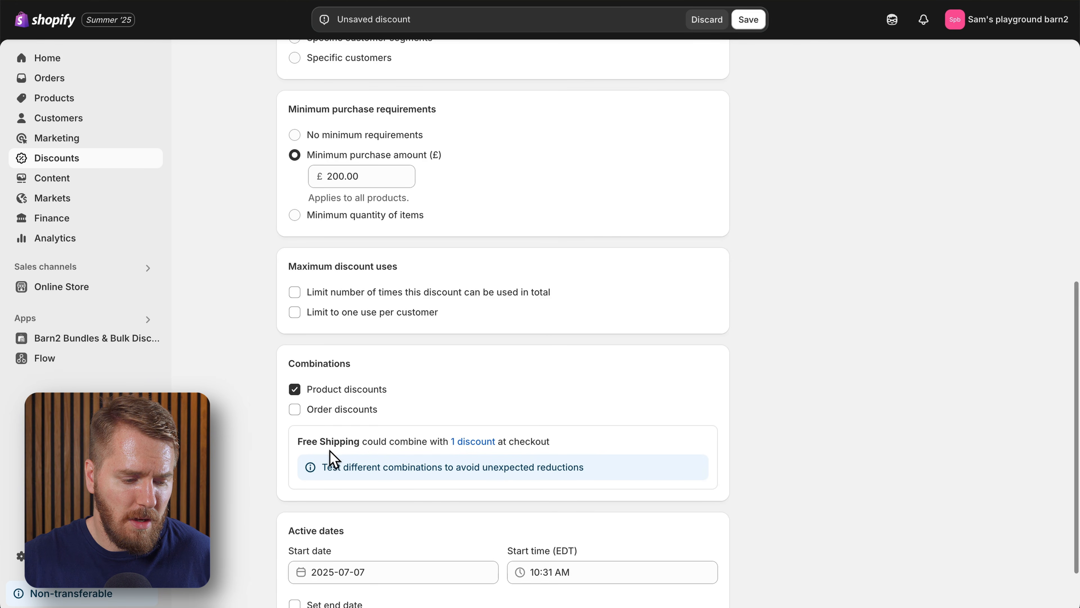
click(473, 443)
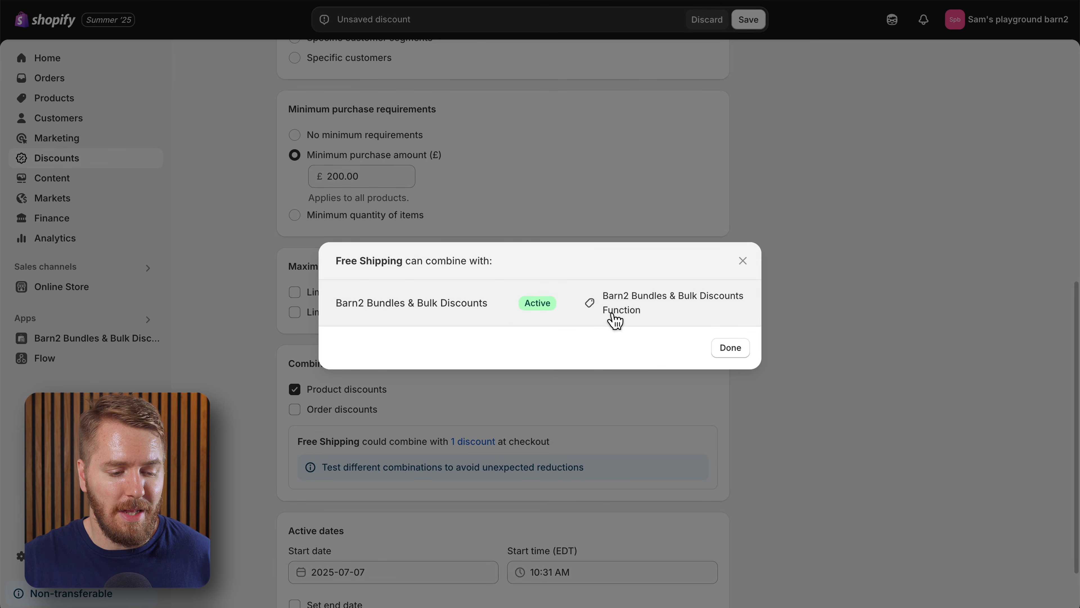
click(729, 349)
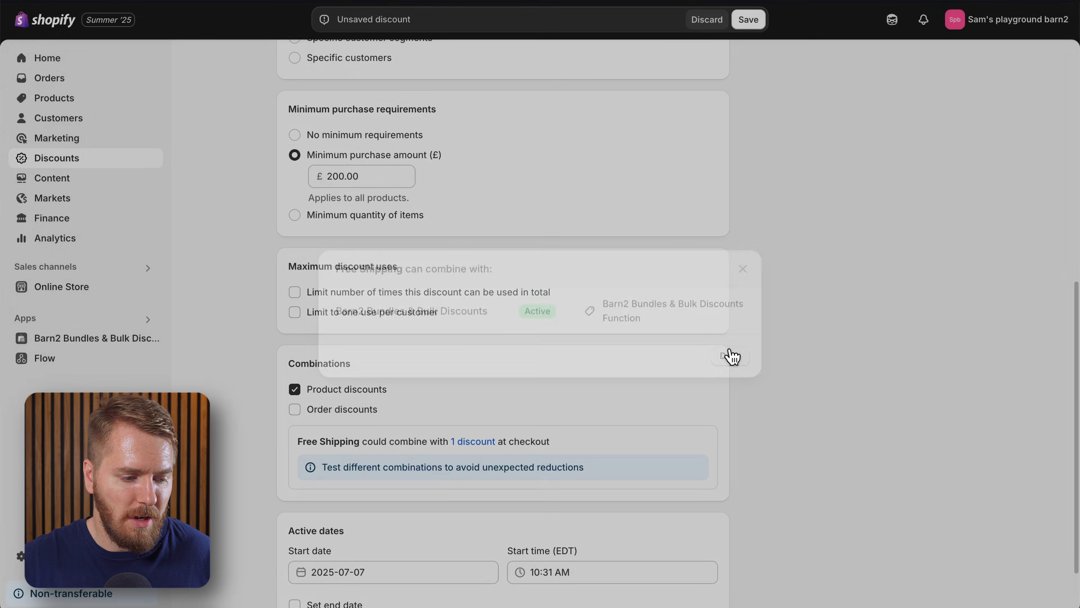
Step: Save the free shipping discount with its active dates as they are and no end date
scroll(572, 363, down, 2)
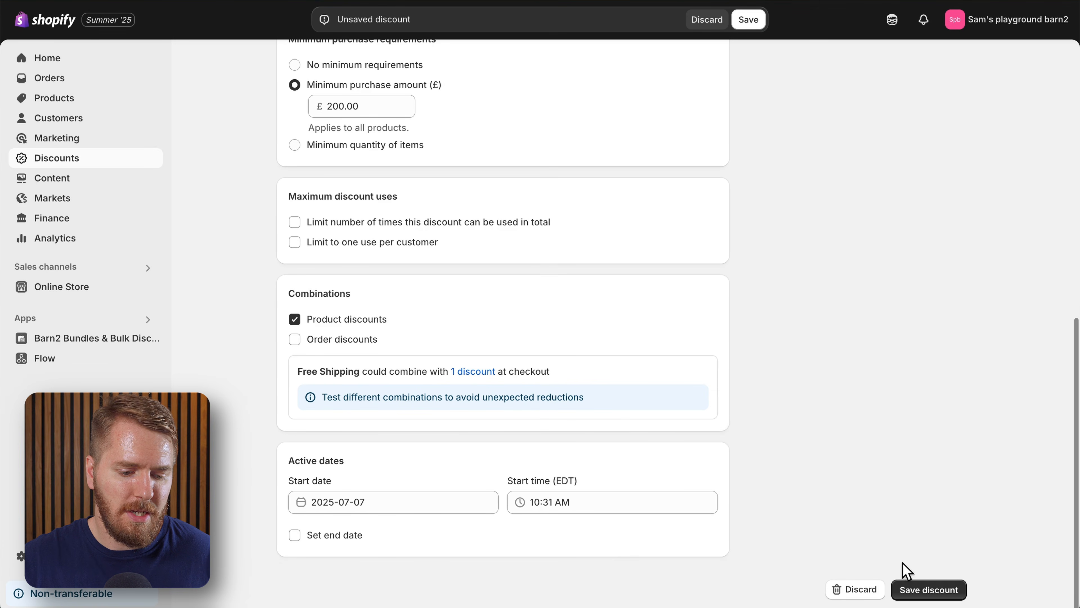
click(910, 589)
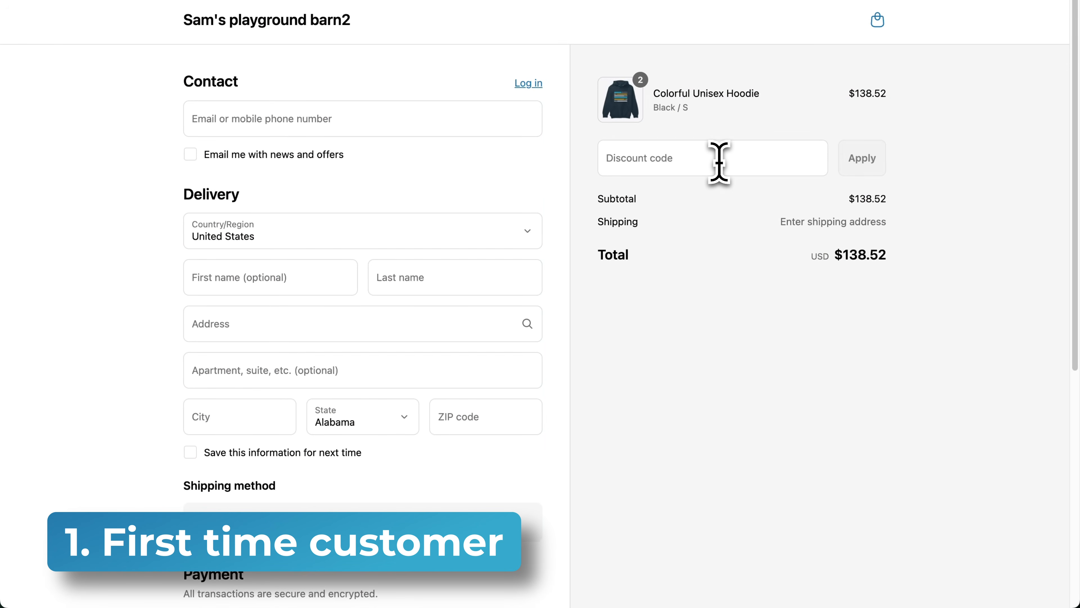
Step: Apply the discount code WELCOME10 to the hoodie order at the store's checkout and continue past the price update
click(718, 161)
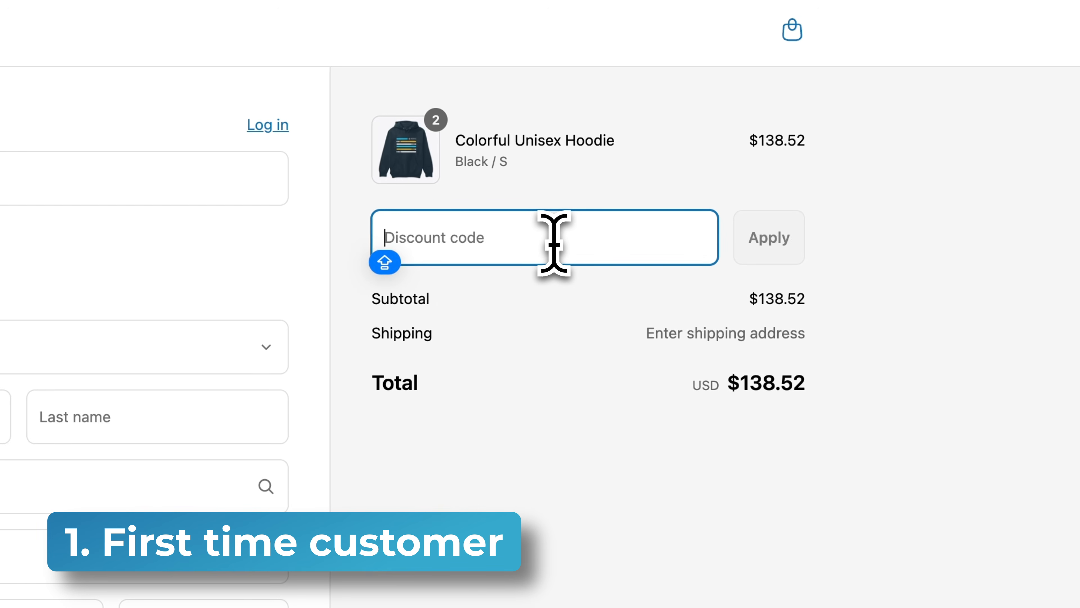
text(WELCOME10)
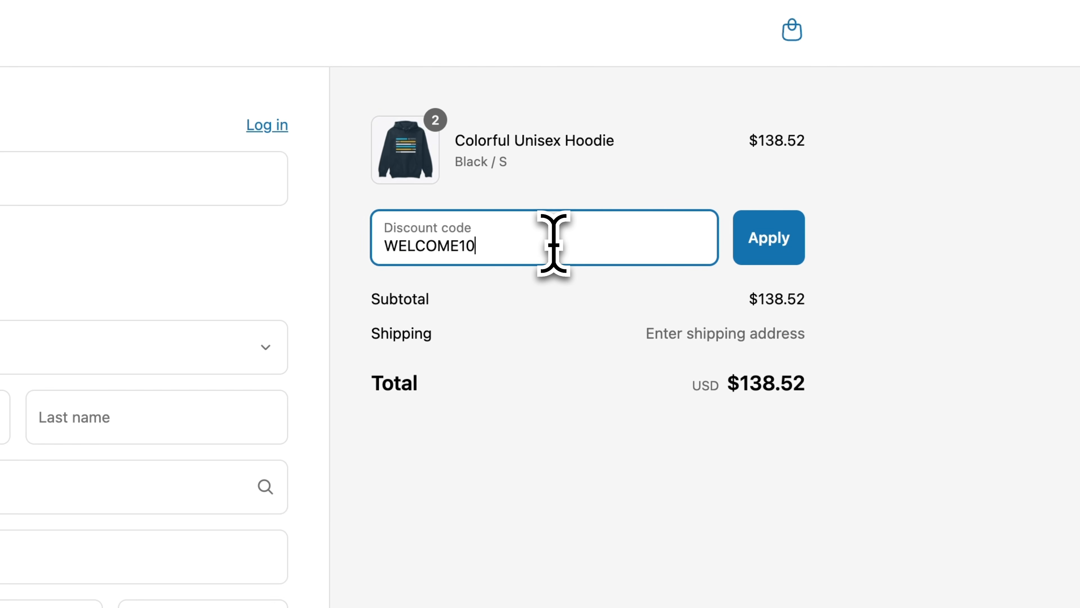
click(768, 238)
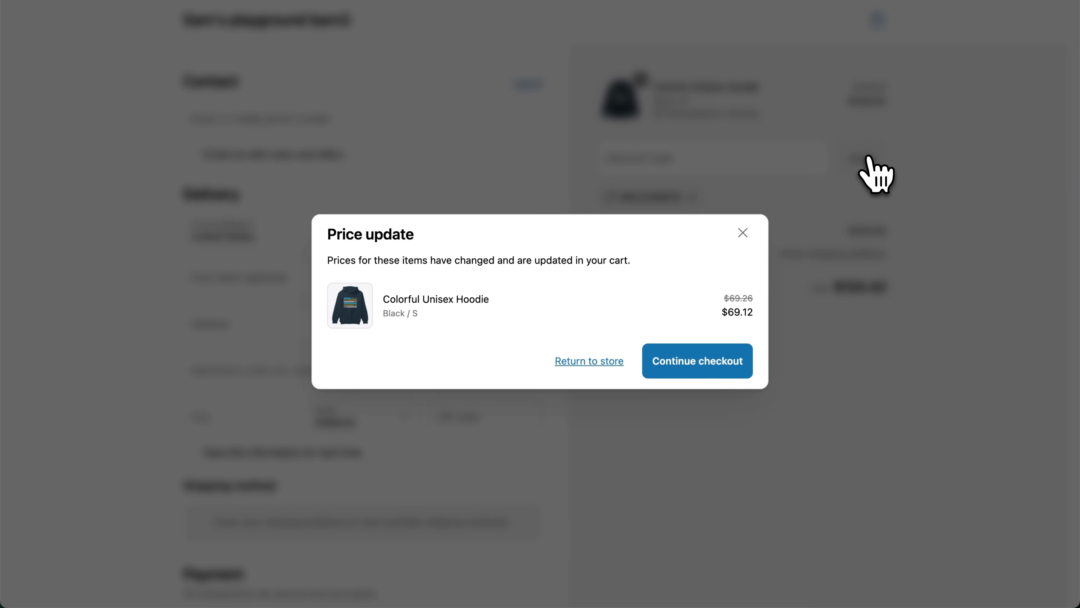
click(697, 365)
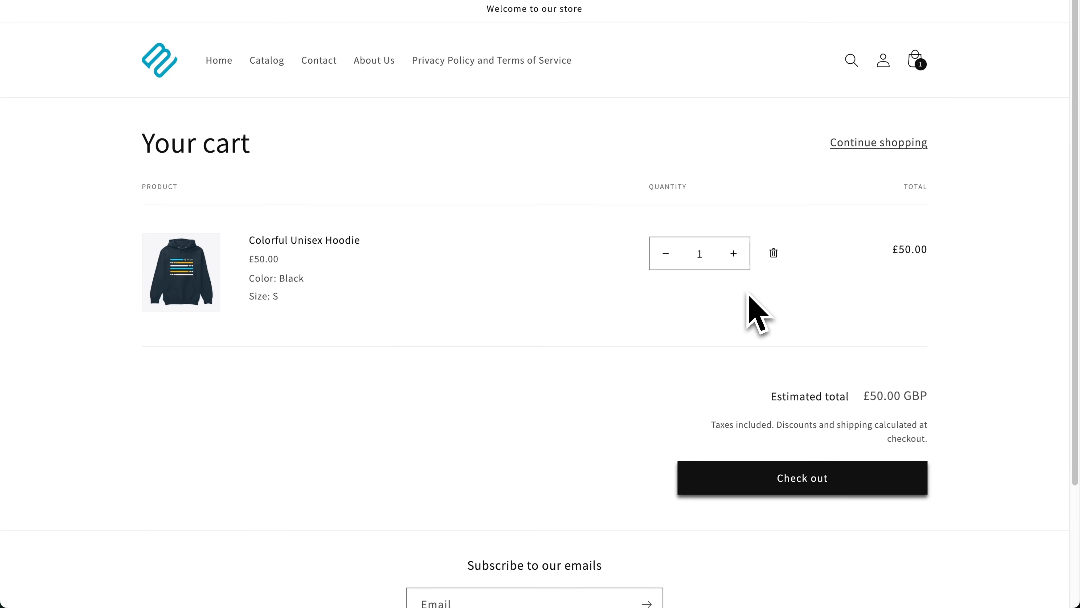
Step: Increase the Colorful Unisex Hoodie quantity in the cart to 2 and proceed to checkout
click(734, 255)
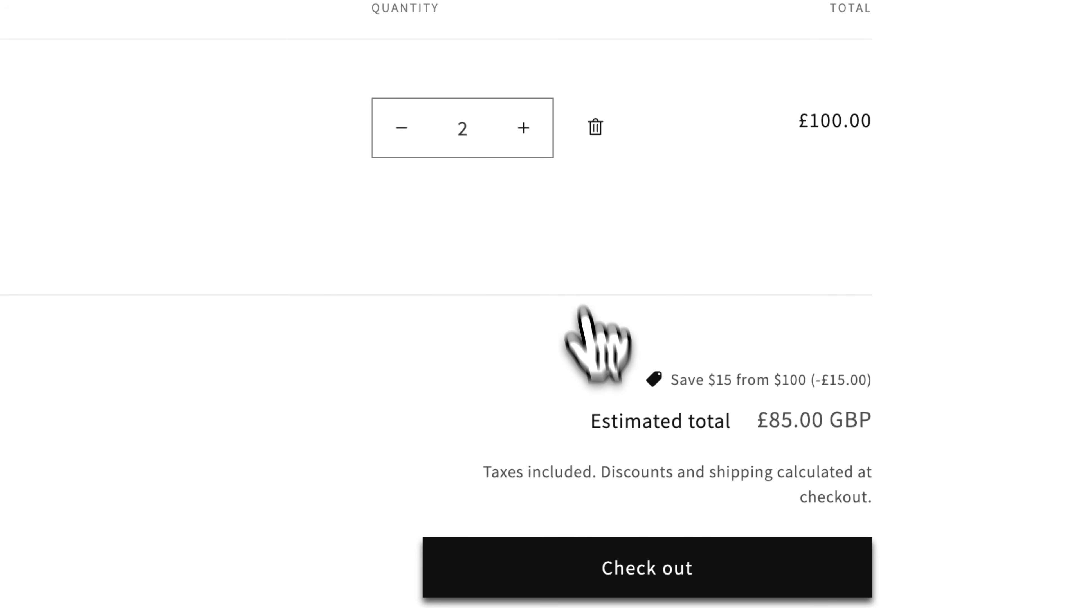
click(731, 560)
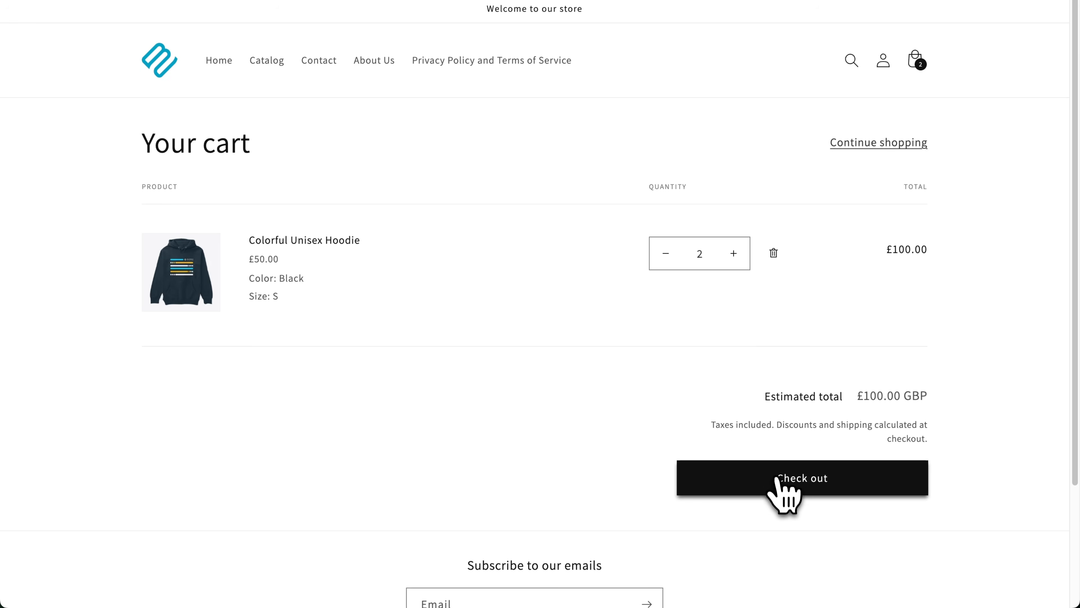
Step: Check out the cart with two hoodies and review the shipping method and order summary
click(777, 482)
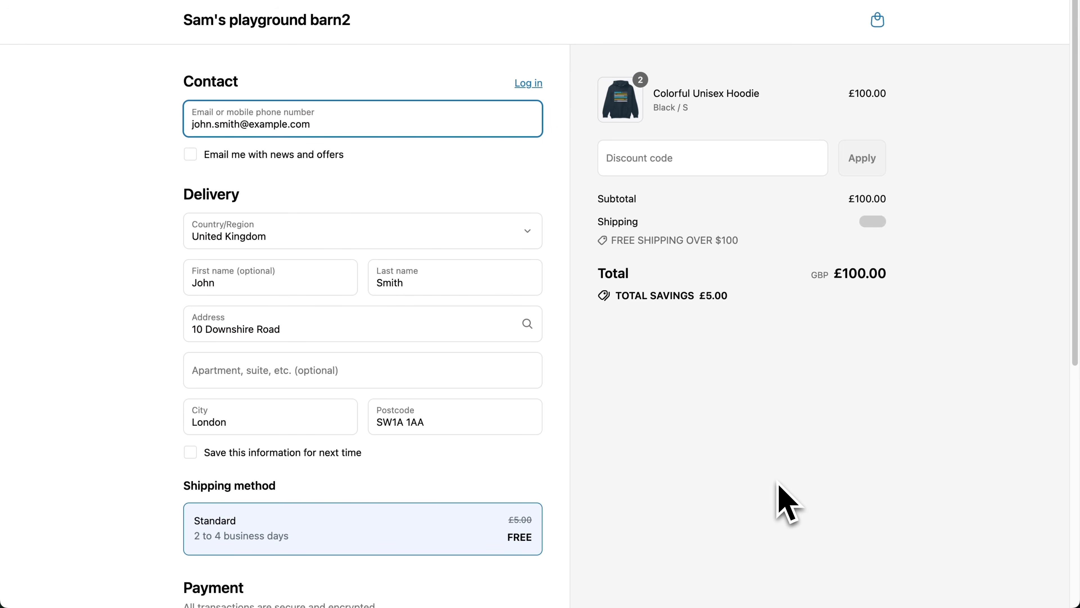
scroll(778, 483, down, 10)
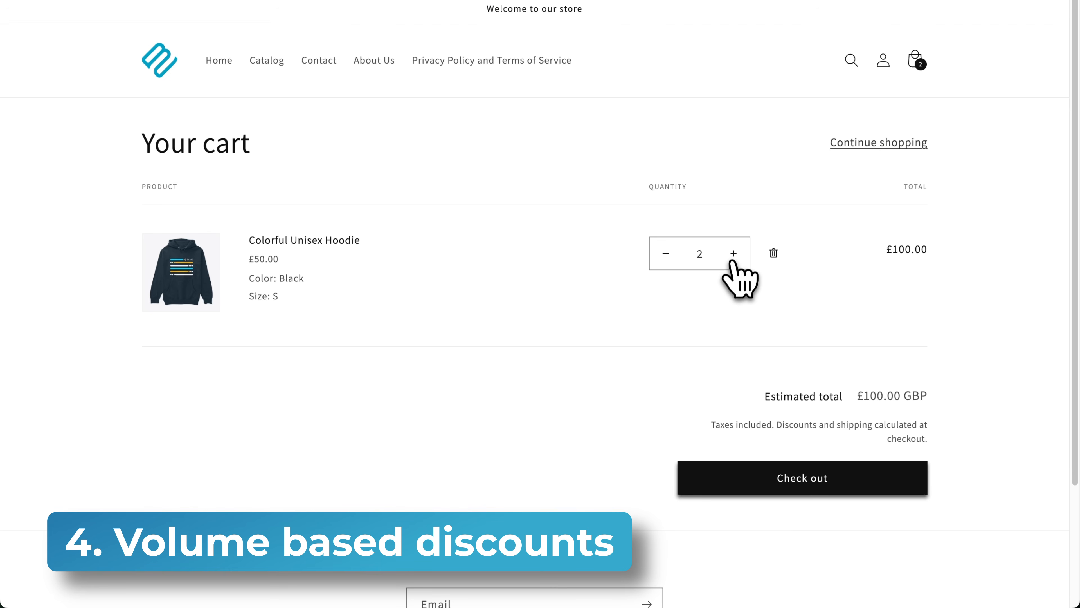
Step: Add one more Colorful Unisex Hoodie to the quantity in the cart
click(733, 254)
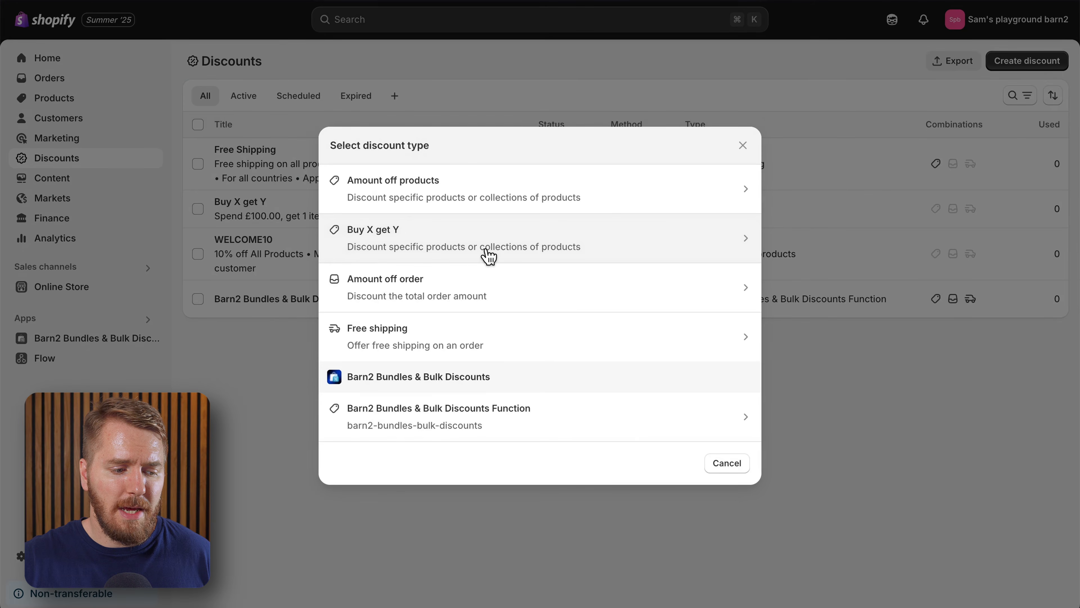
Step: Start a Buy X get Y discount where the customer buys a minimum quantity of 3 items and gets 1
click(489, 256)
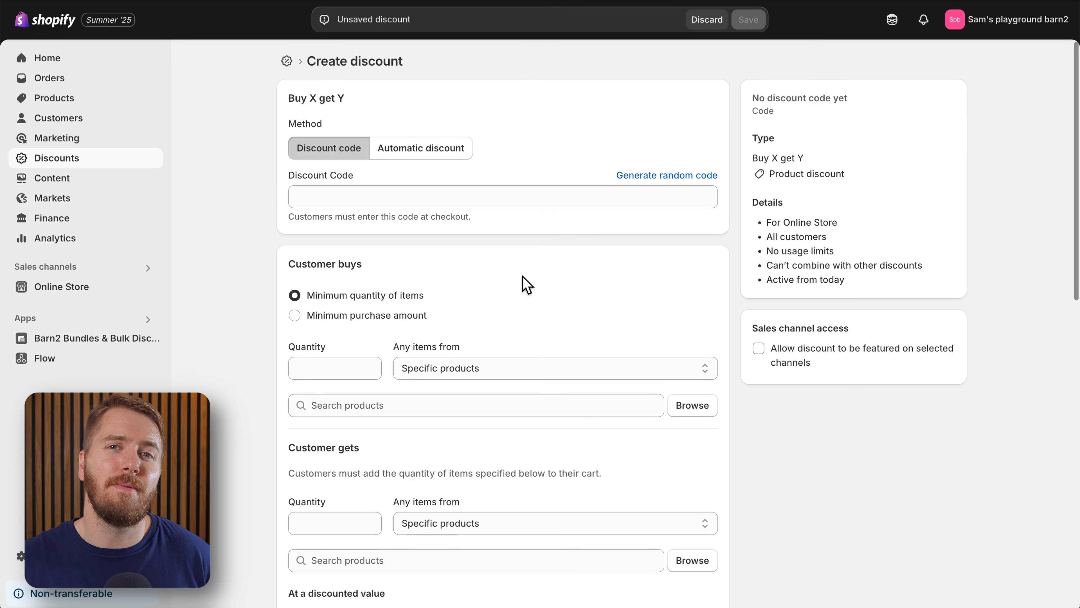
scroll(526, 284, down, 3)
click(337, 241)
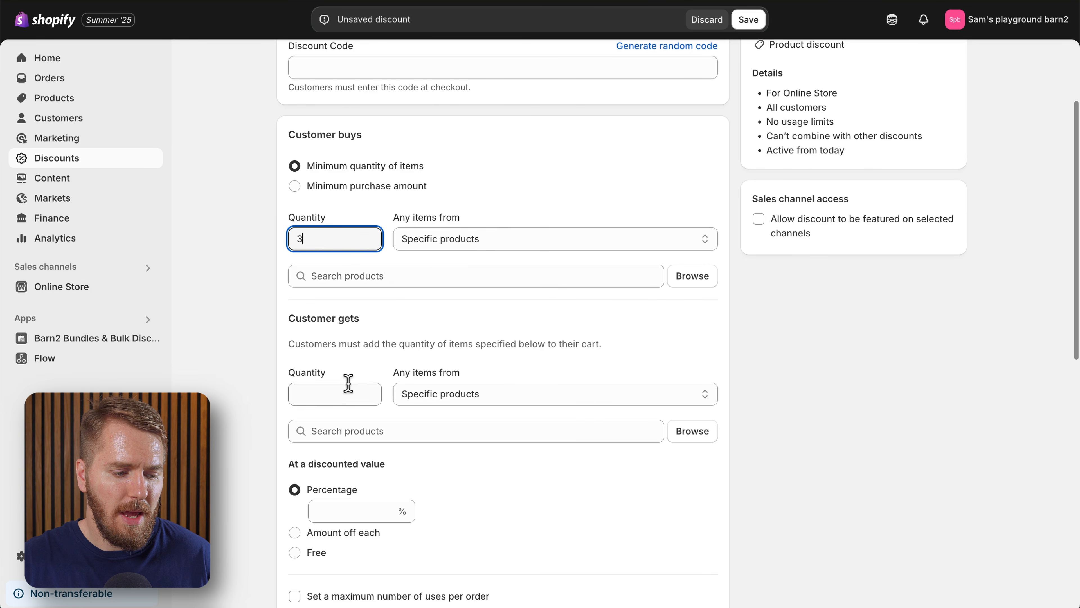
click(339, 394)
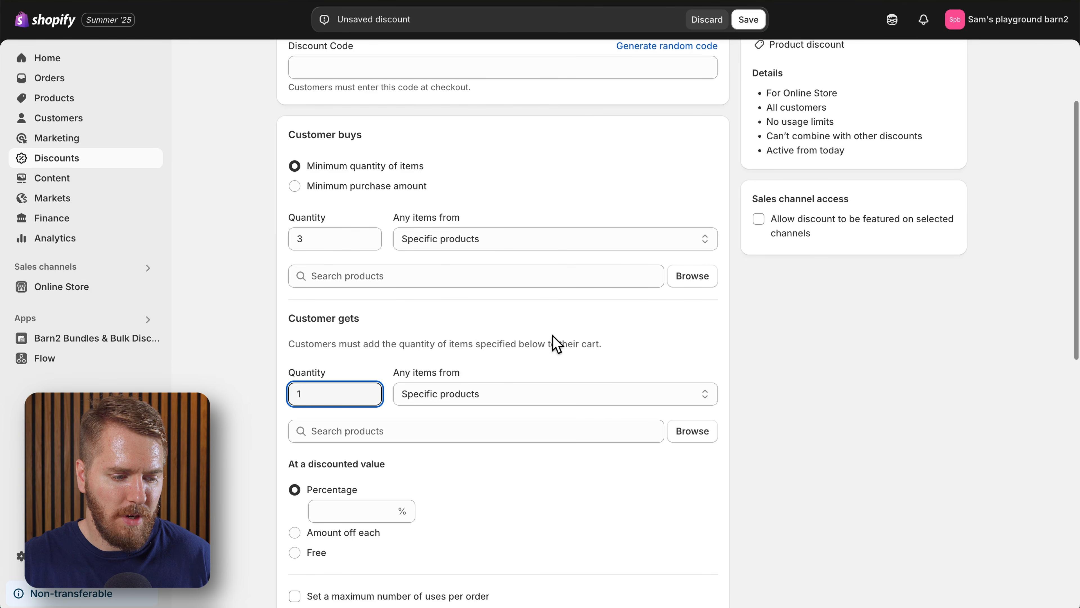
scroll(557, 336, down, 2)
scroll(446, 393, down, 1)
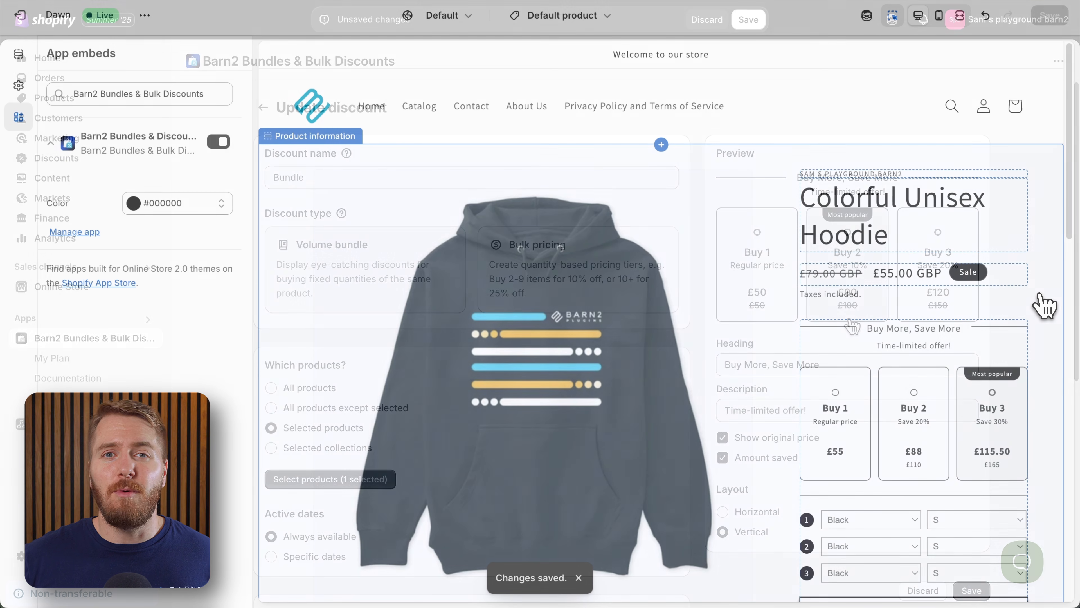
Step: Look over the Barn2 bulk pricing discount and the countdown timer app's App Store listing, closing its enlarged screenshot
scroll(1037, 307, down, 3)
scroll(1044, 305, down, 2)
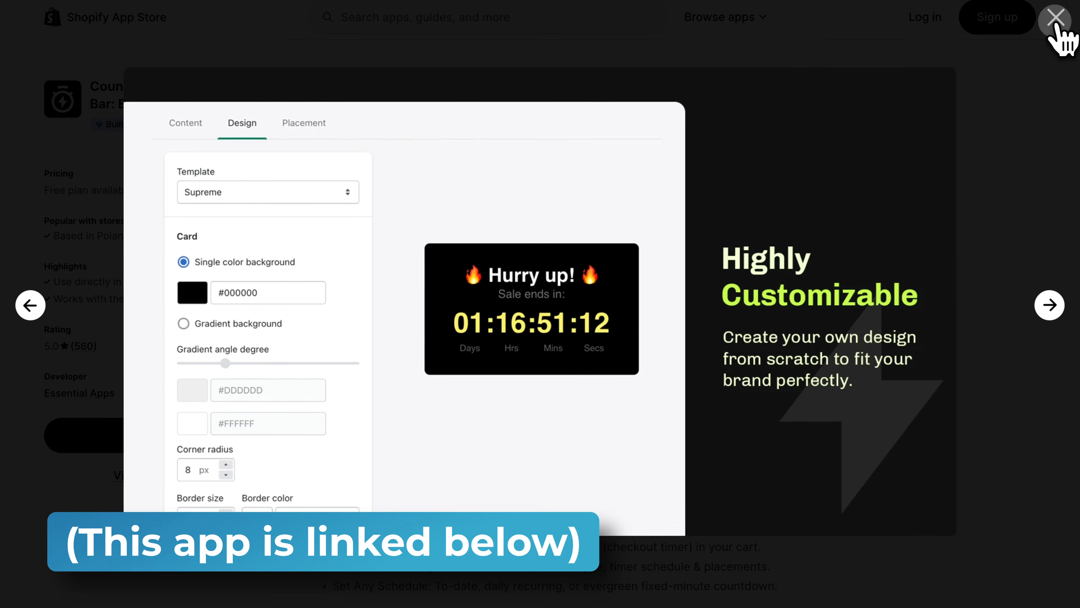
click(1053, 22)
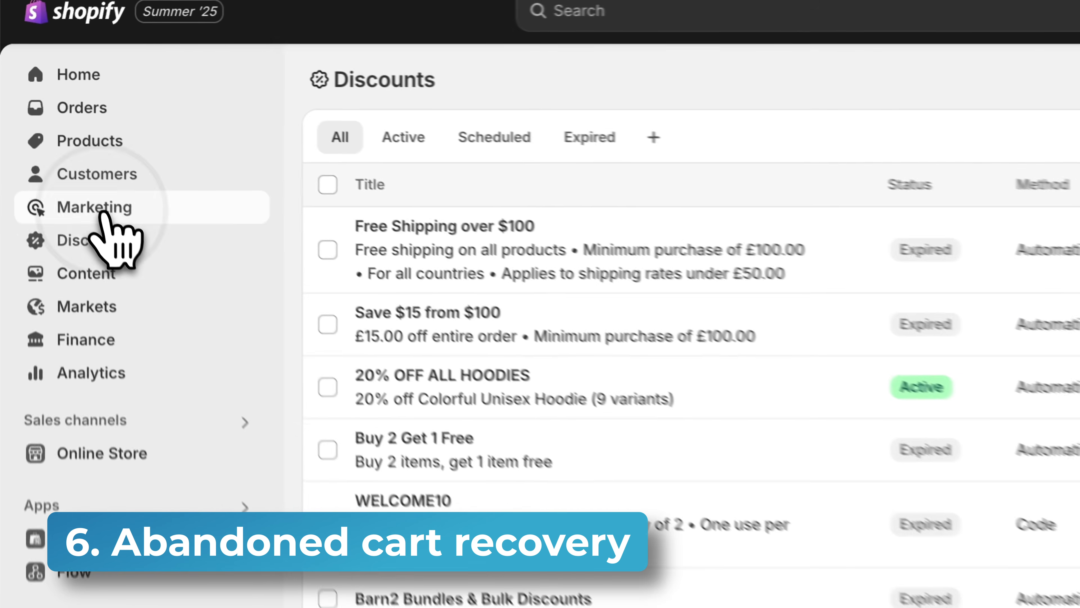
Step: Go to the marketing automations in the Shopify admin and preview the Recover abandoned cart template
click(59, 135)
click(142, 330)
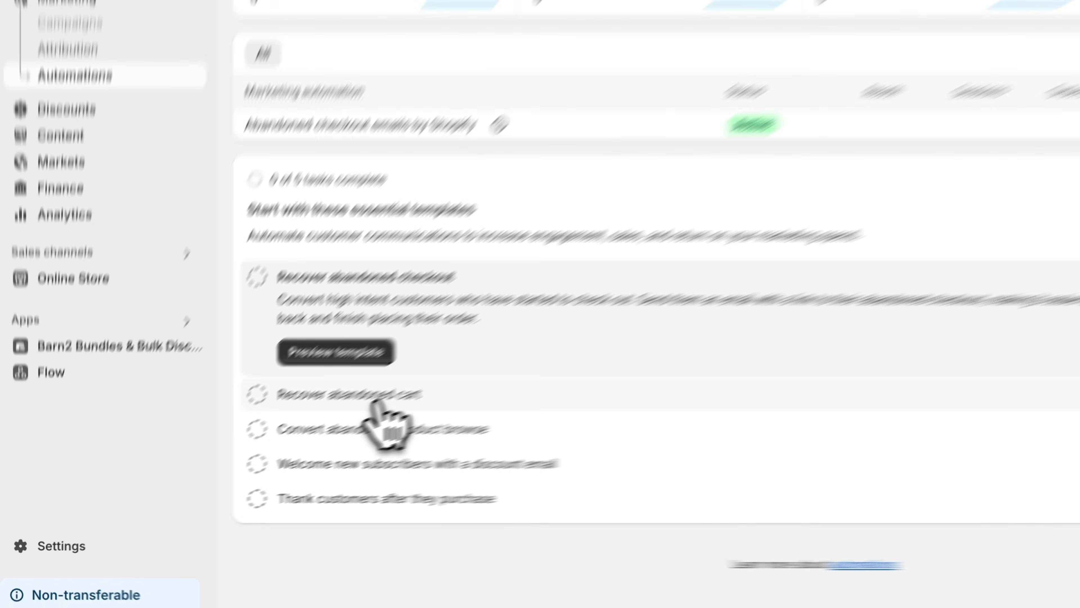
click(293, 438)
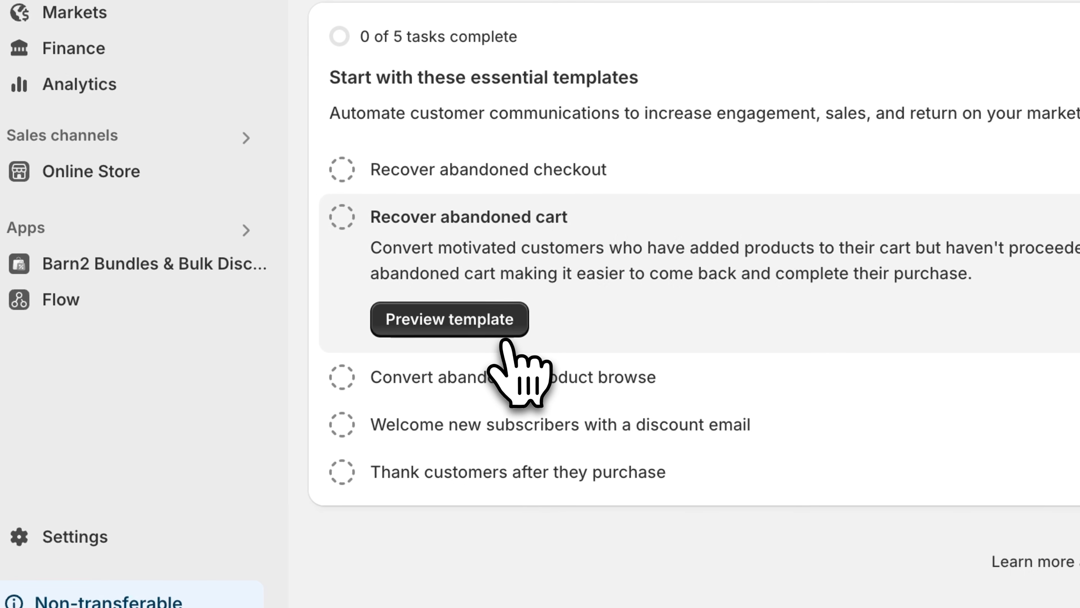
click(480, 329)
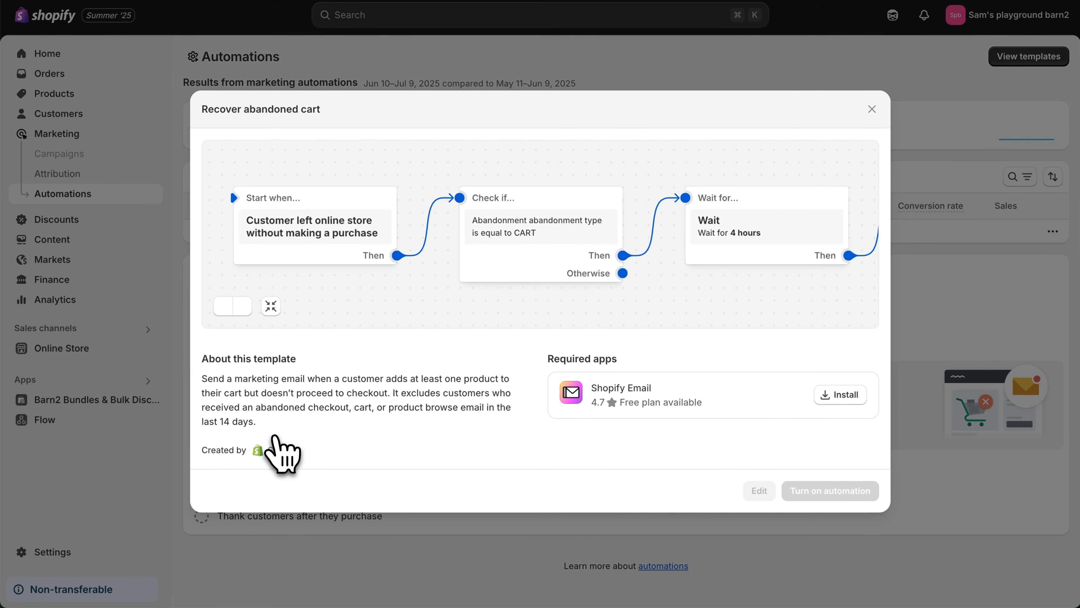